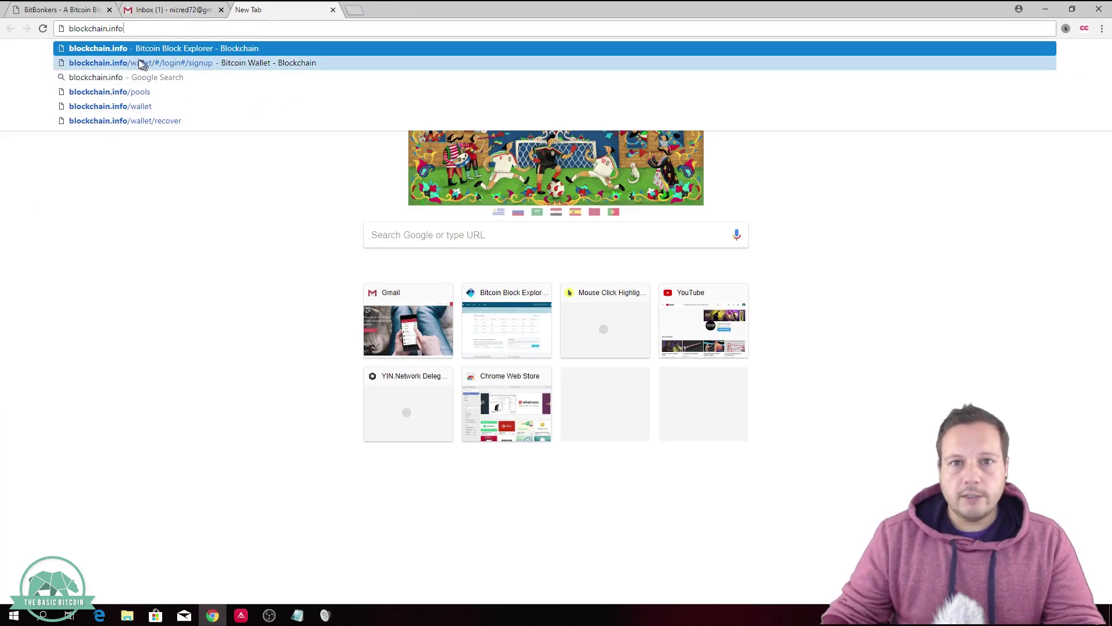
# Step: Go from the blockchain.info homepage to the free wallet's 'Welcome Back!' sign-in page
pyautogui.click(129, 50)
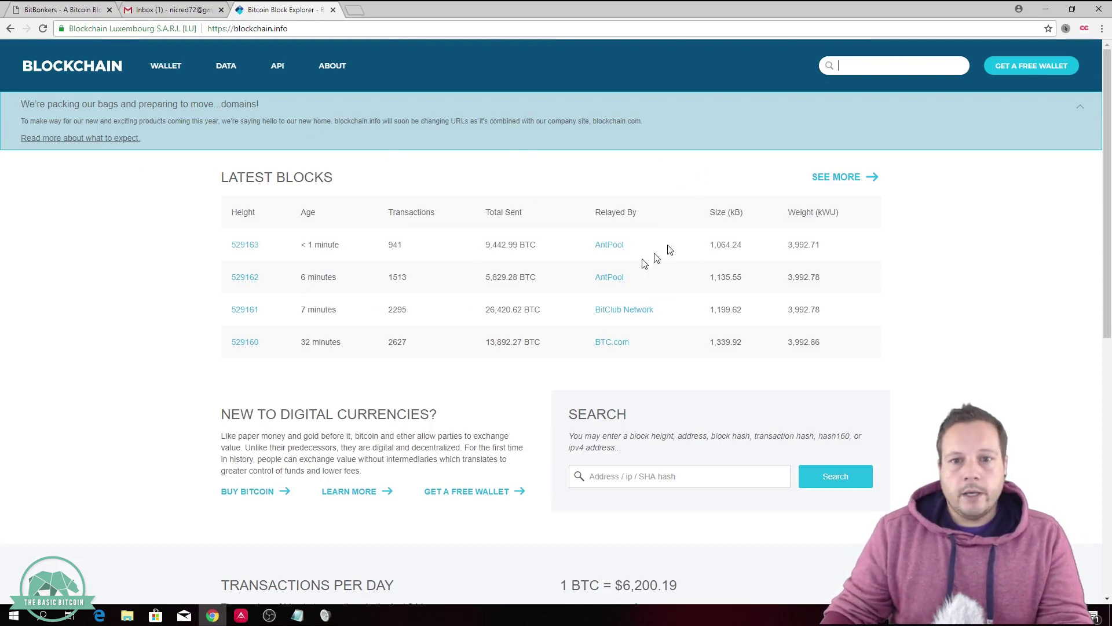
pyautogui.click(1027, 72)
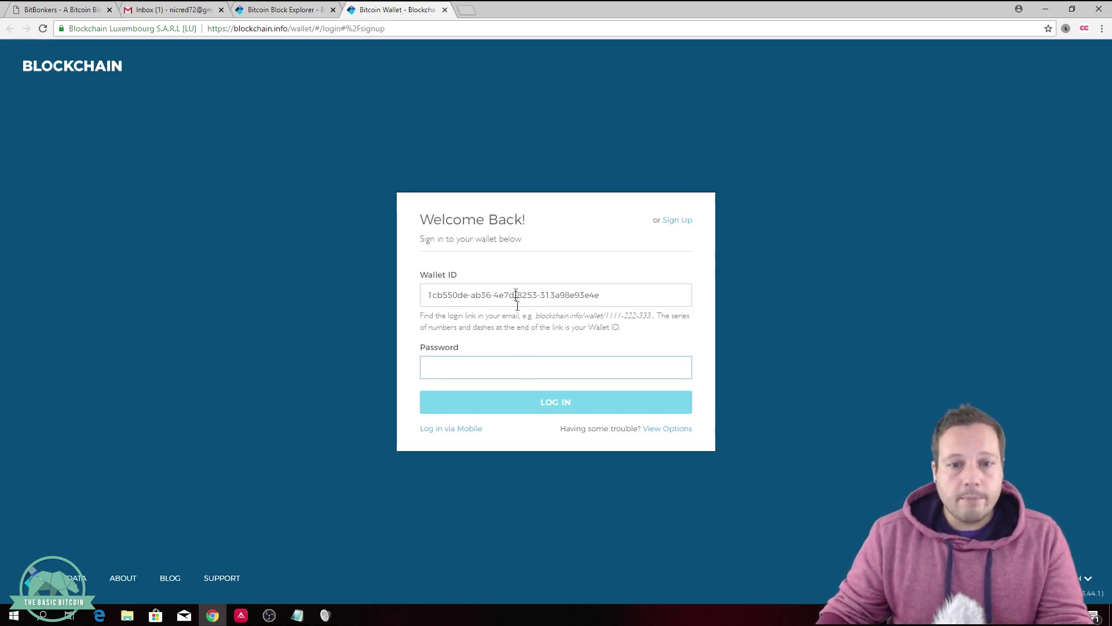
# Step: Sign up for a new wallet with the user's email address and a confirmed password, accepting the terms
pyautogui.click(677, 220)
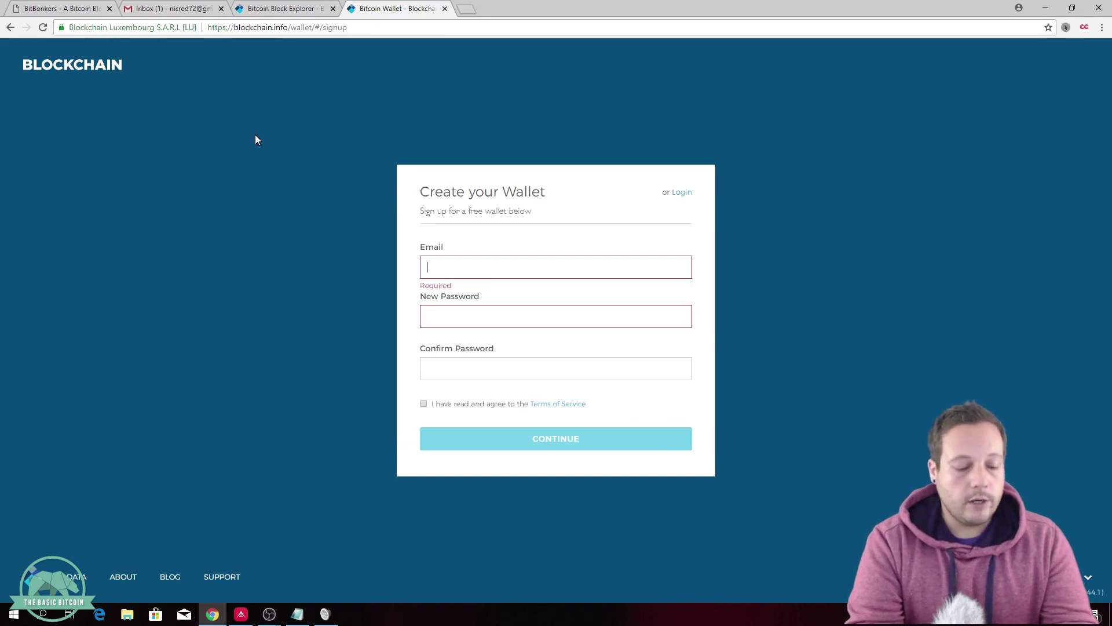
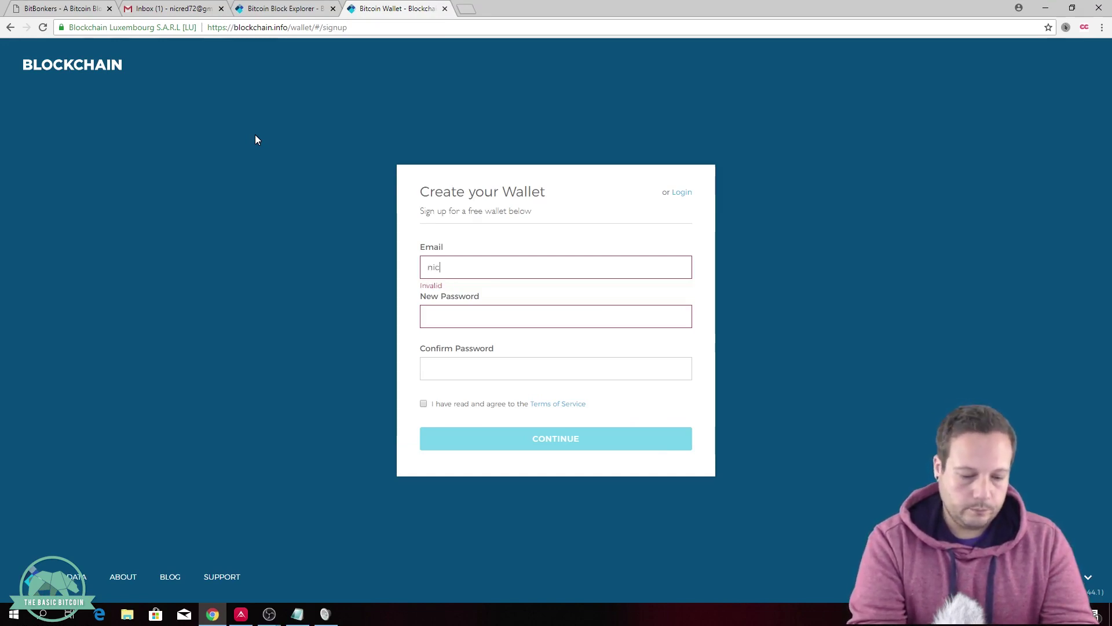
pyautogui.press('Tab')
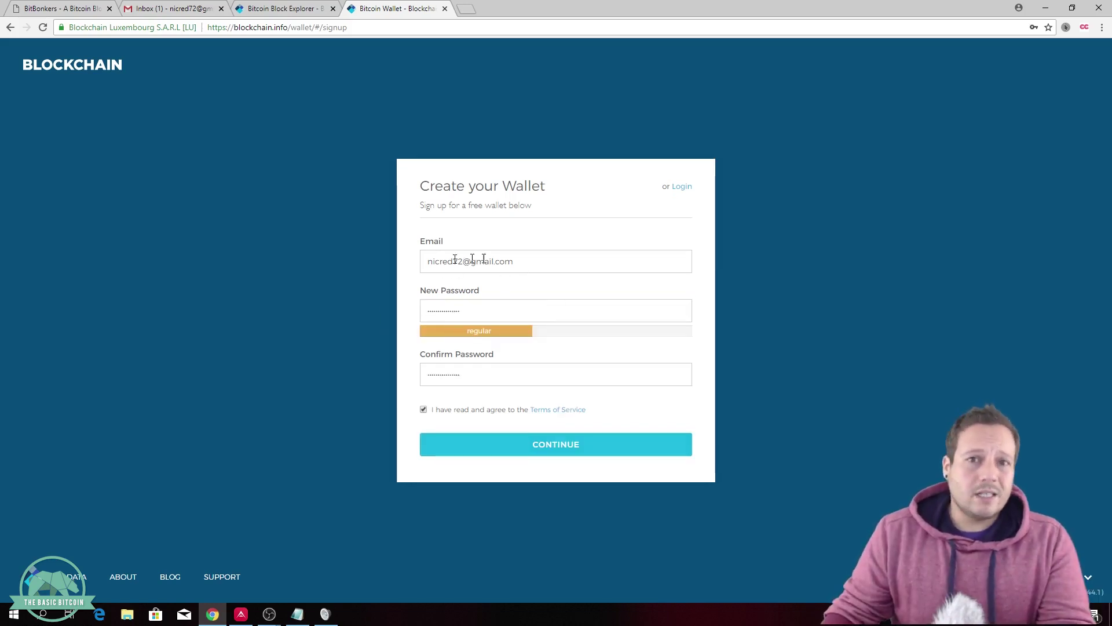
pyautogui.click(556, 451)
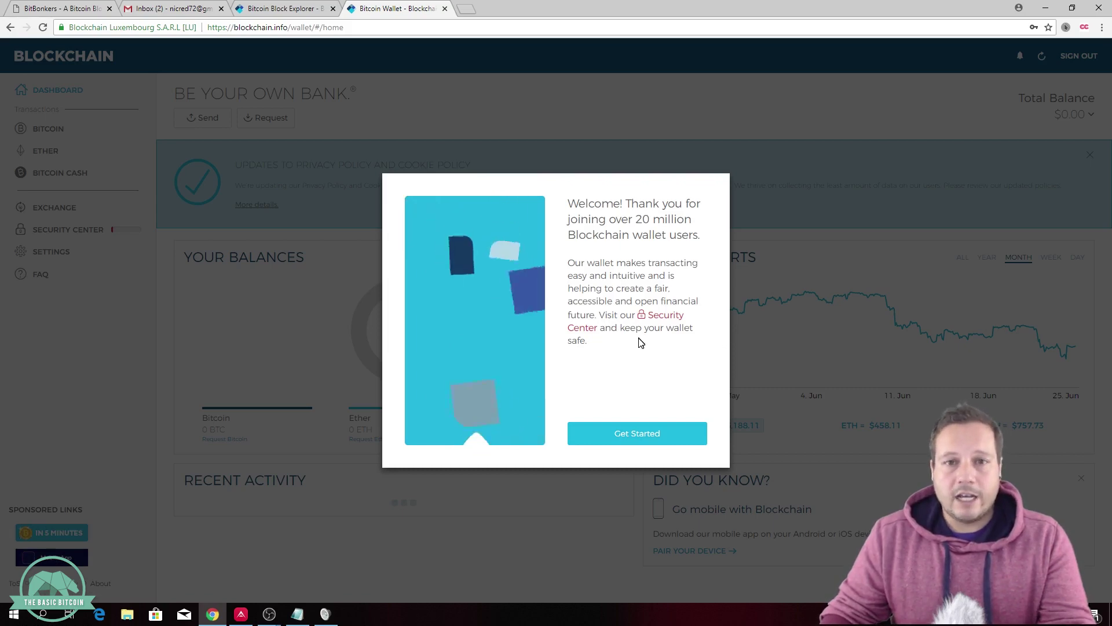
# Step: Choose Get Started on the Welcome dialog to reveal the 0 BTC, 0 ETH and 0 BCH balances
pyautogui.click(631, 441)
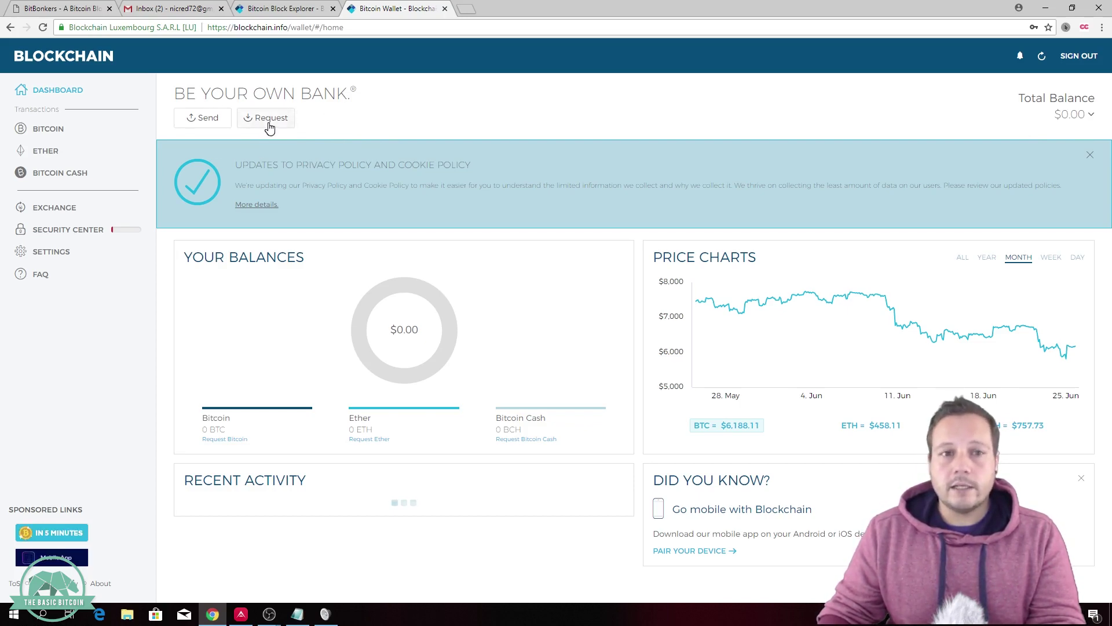
# Step: Open the Request form and copy the wallet's receiving Bitcoin address
pyautogui.click(268, 123)
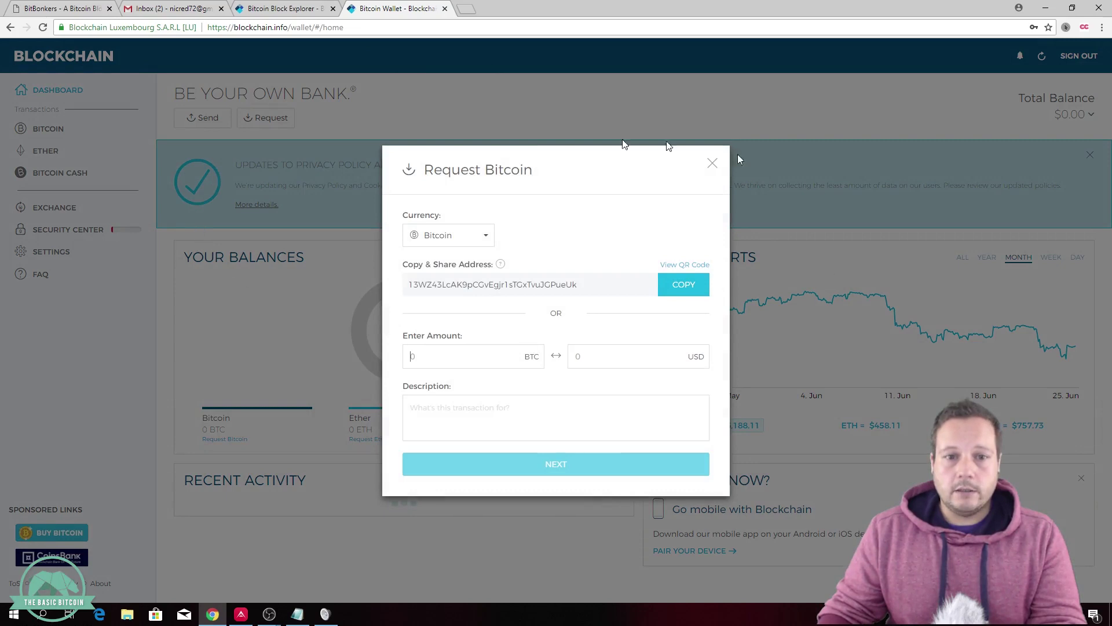
pyautogui.click(579, 284)
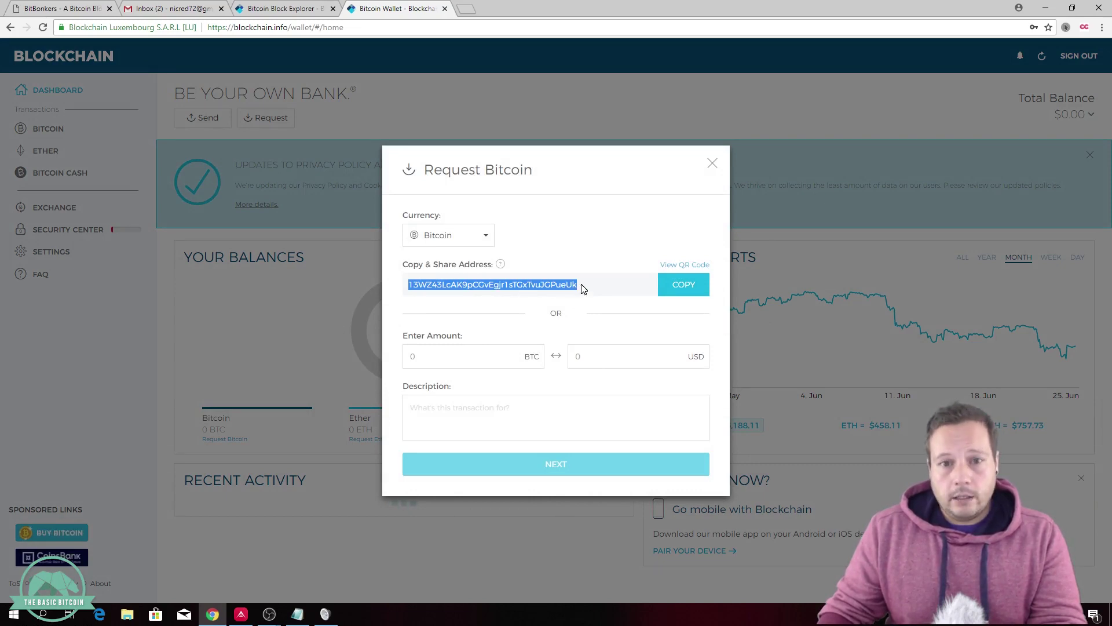
pyautogui.moveTo(582, 288); pyautogui.dragTo(407, 289)
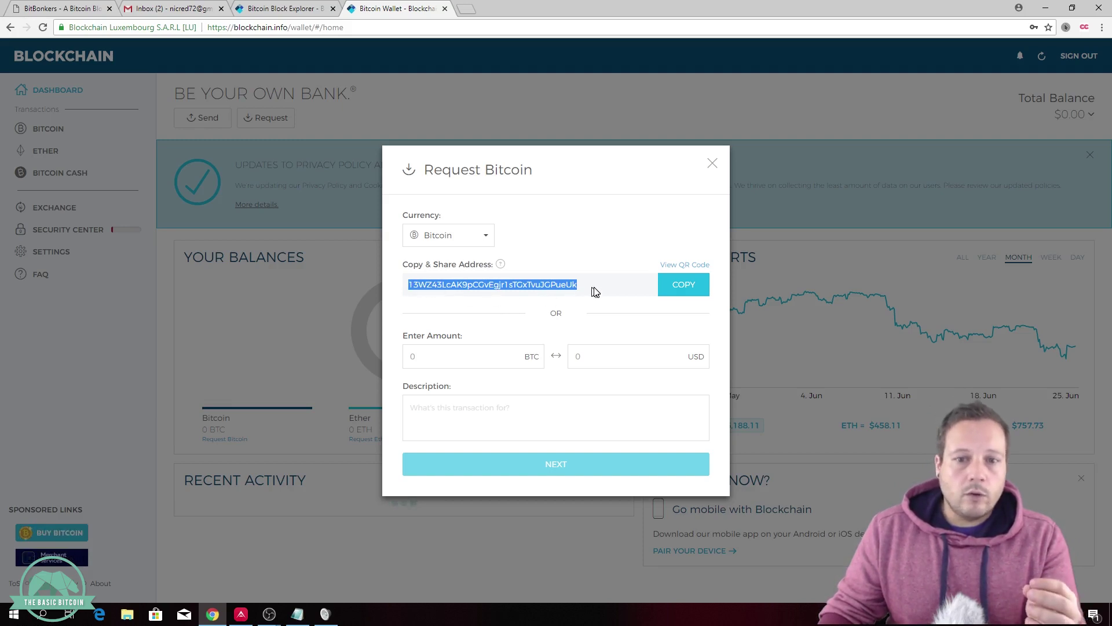
pyautogui.click(675, 297)
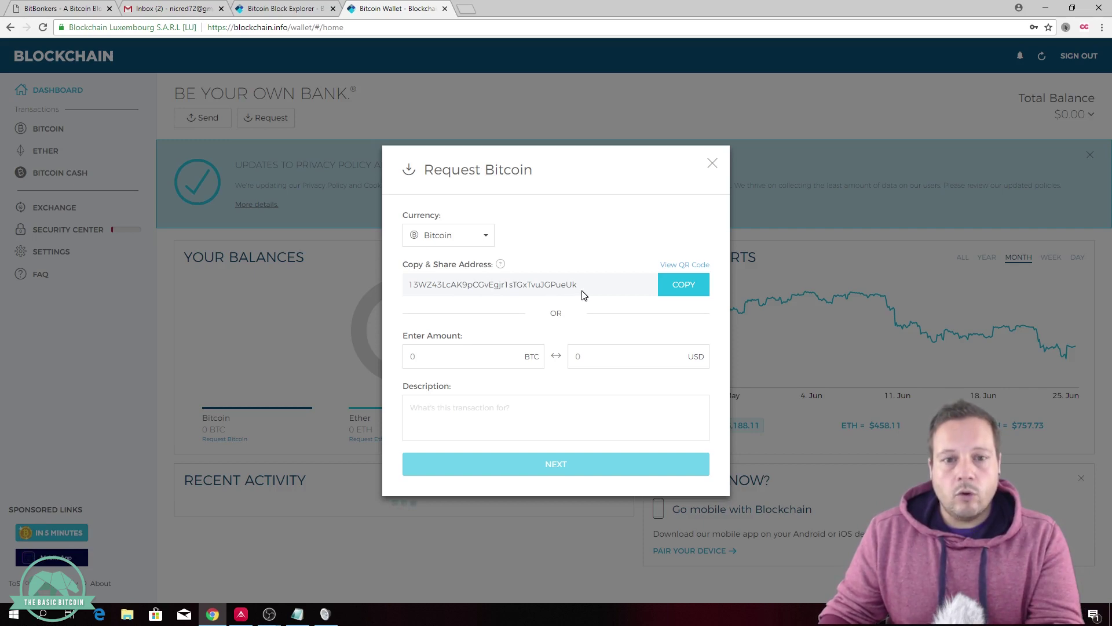
# Step: Reselect the receiving address a few times, then close the Request Bitcoin dialog
pyautogui.moveTo(582, 291); pyautogui.dragTo(420, 290)
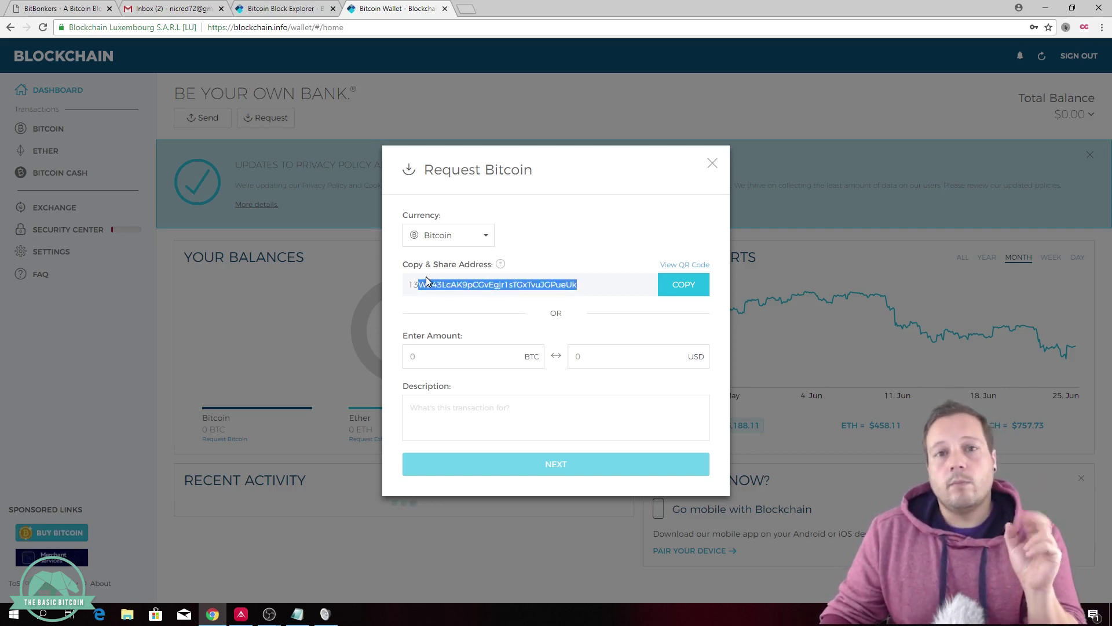
pyautogui.click(463, 296)
pyautogui.moveTo(584, 290); pyautogui.dragTo(435, 287)
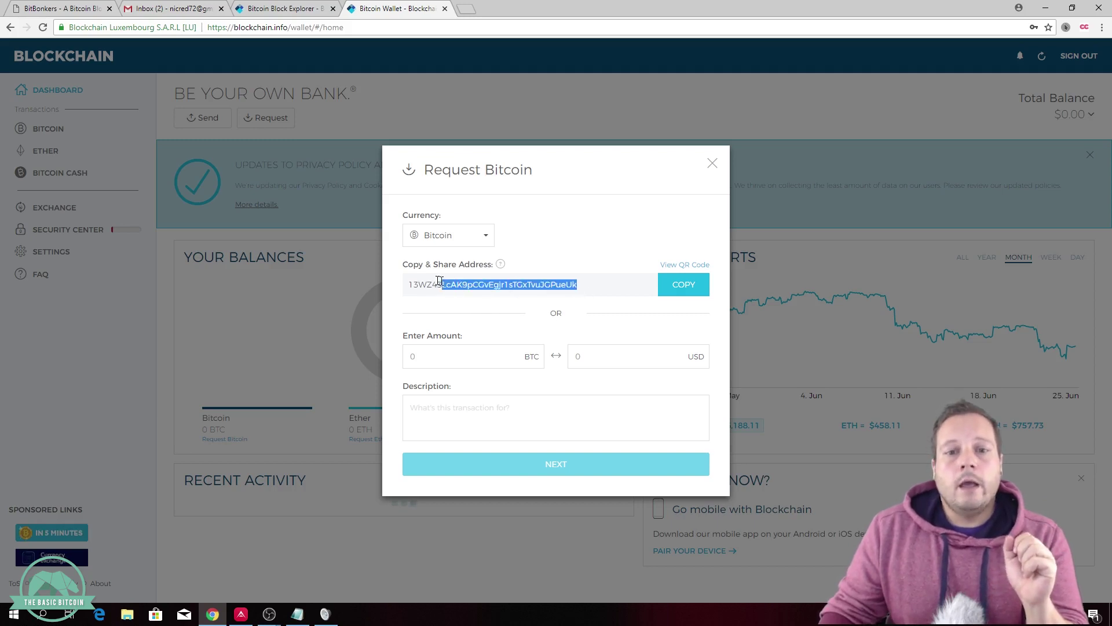
pyautogui.click(404, 285)
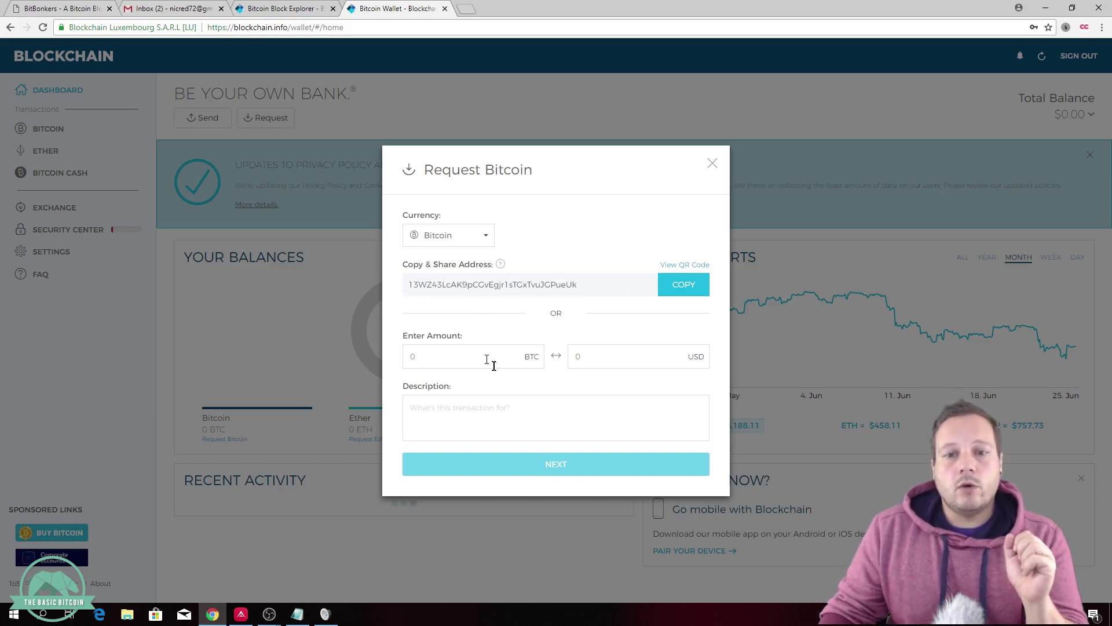
pyautogui.click(713, 164)
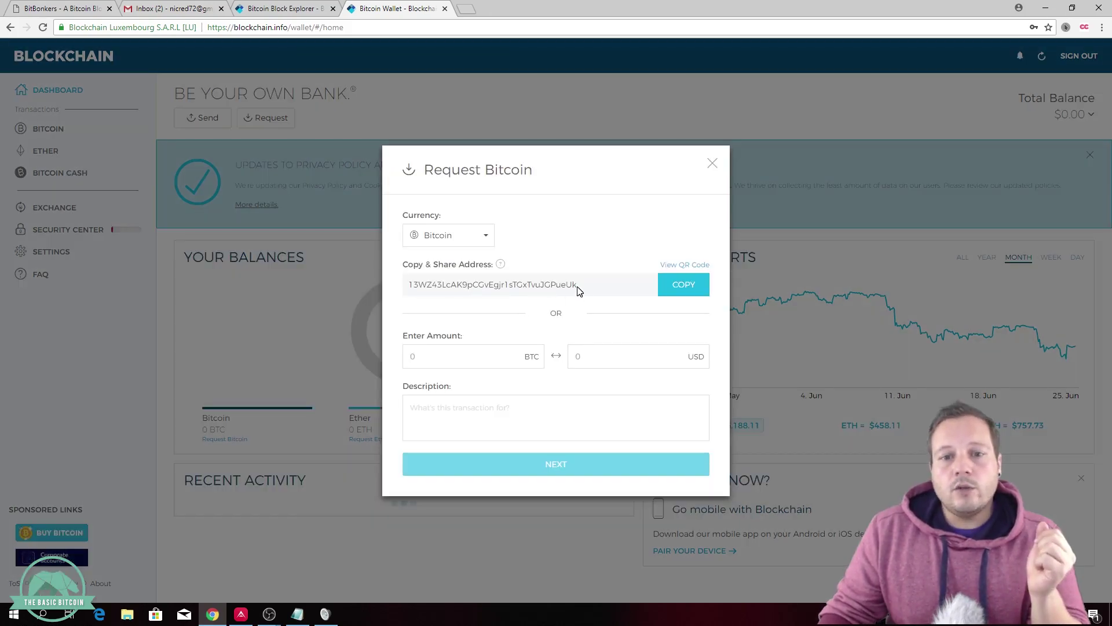
pyautogui.moveTo(583, 288); pyautogui.dragTo(411, 285)
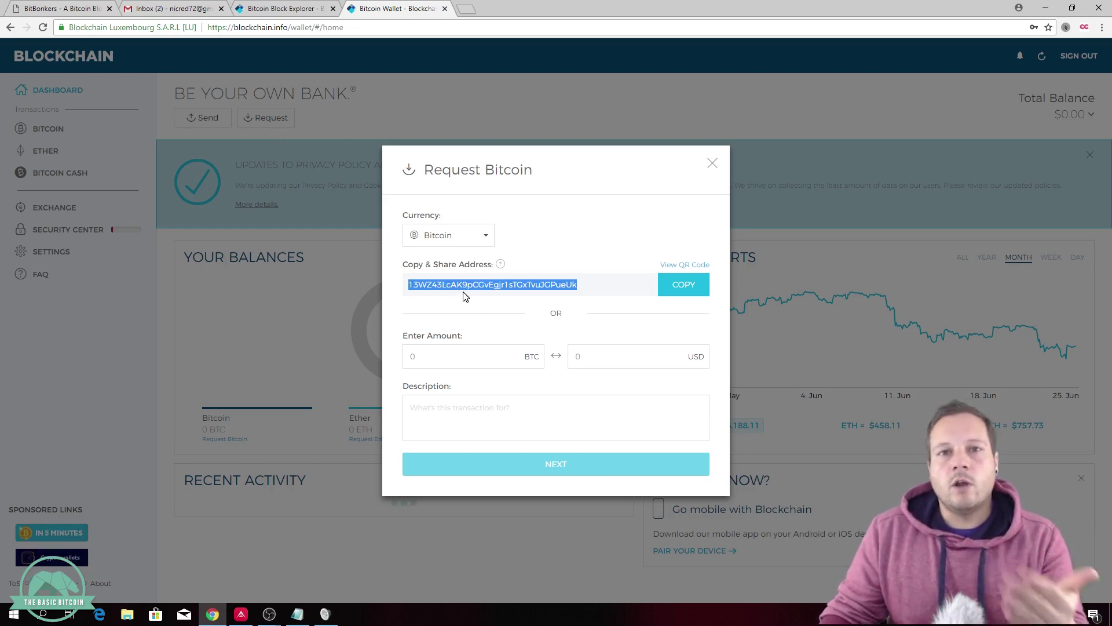
pyautogui.click(415, 287)
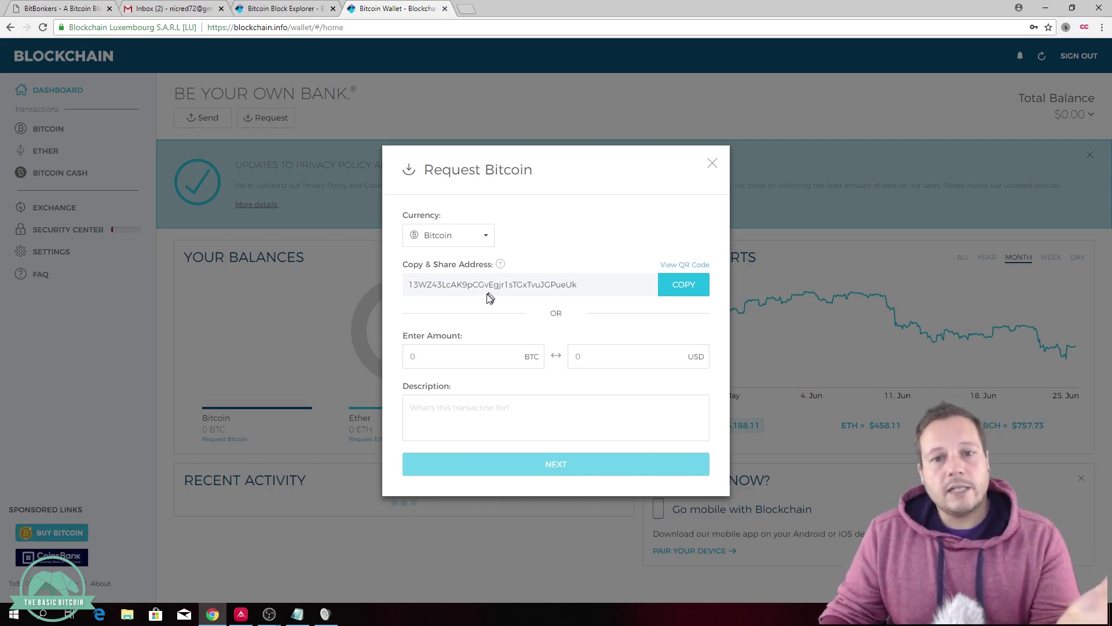
pyautogui.click(711, 164)
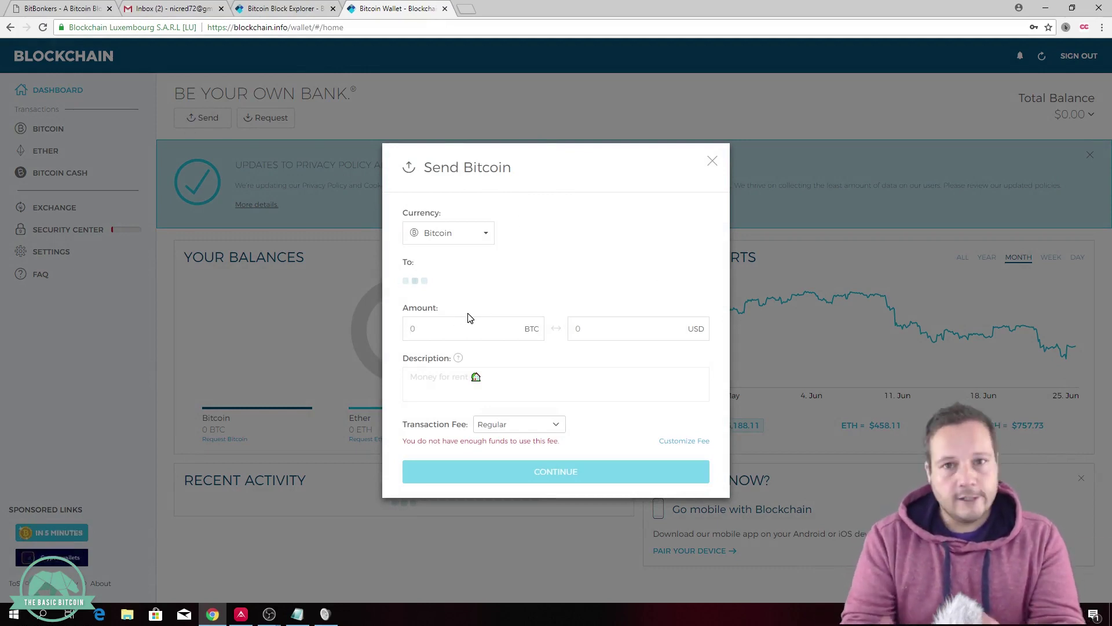
# Step: Enter 0.1 BTC as the amount with the description 'exchange alt co'
pyautogui.write('.1')
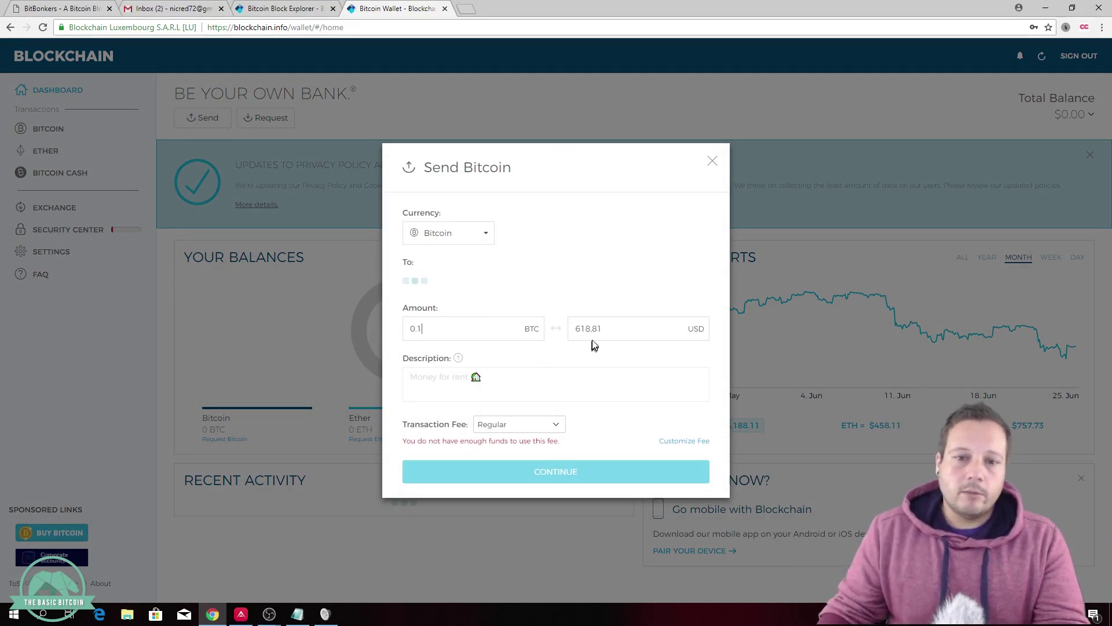
pyautogui.click(500, 385)
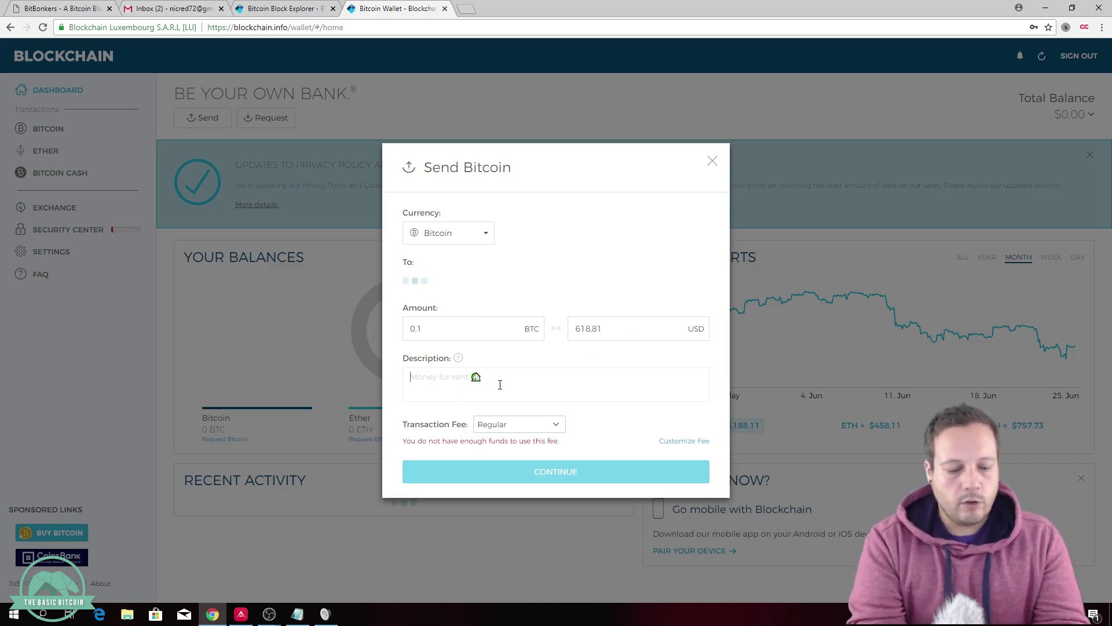
pyautogui.write('exchange')
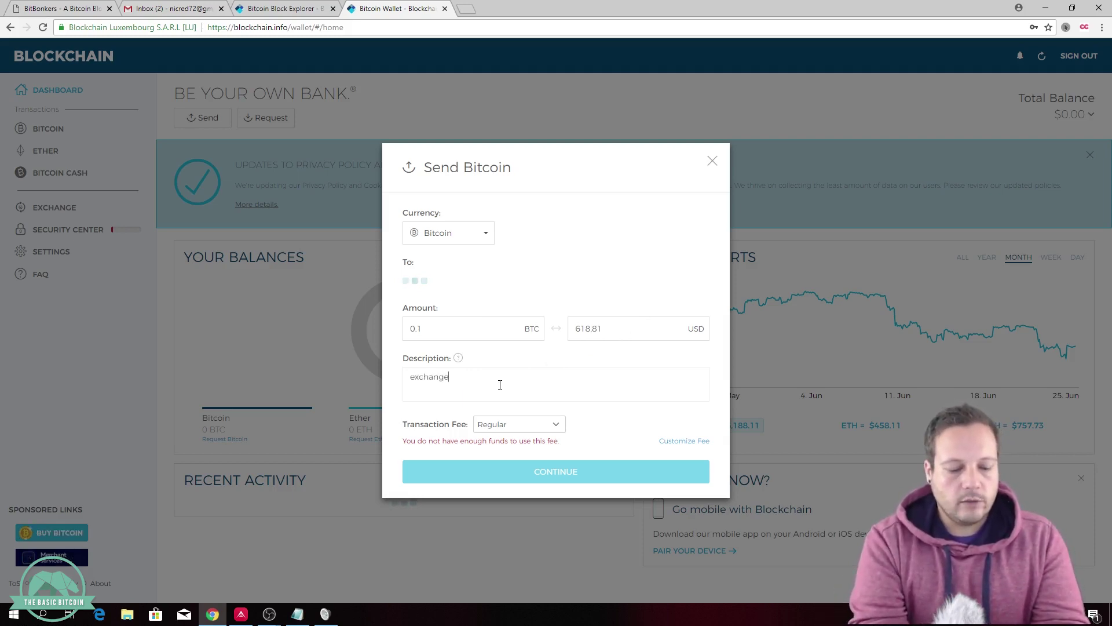
pyautogui.write(' alt coins')
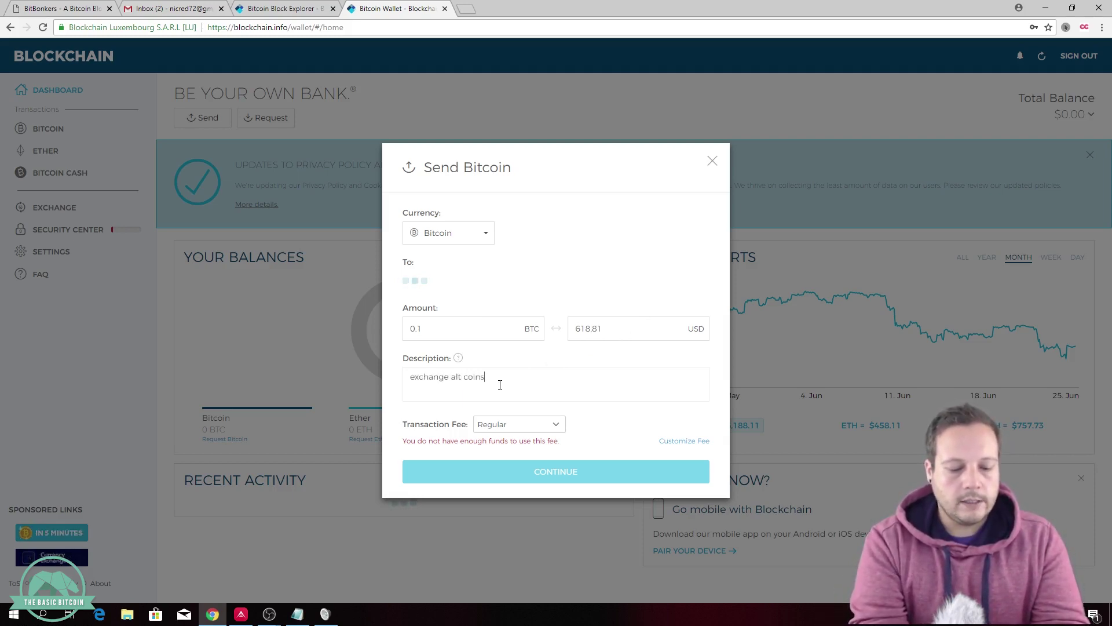
# Step: Try the Priority fee, revert to Regular, keep Bitcoin as currency, and close the form unsent
pyautogui.click(534, 429)
pyautogui.click(521, 448)
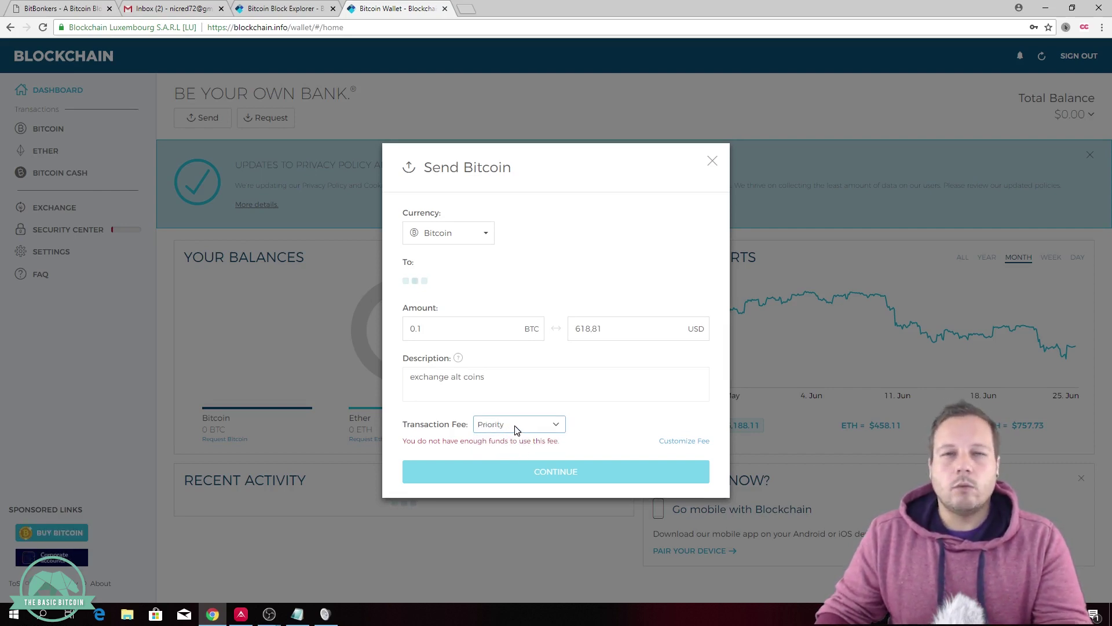
pyautogui.click(515, 428)
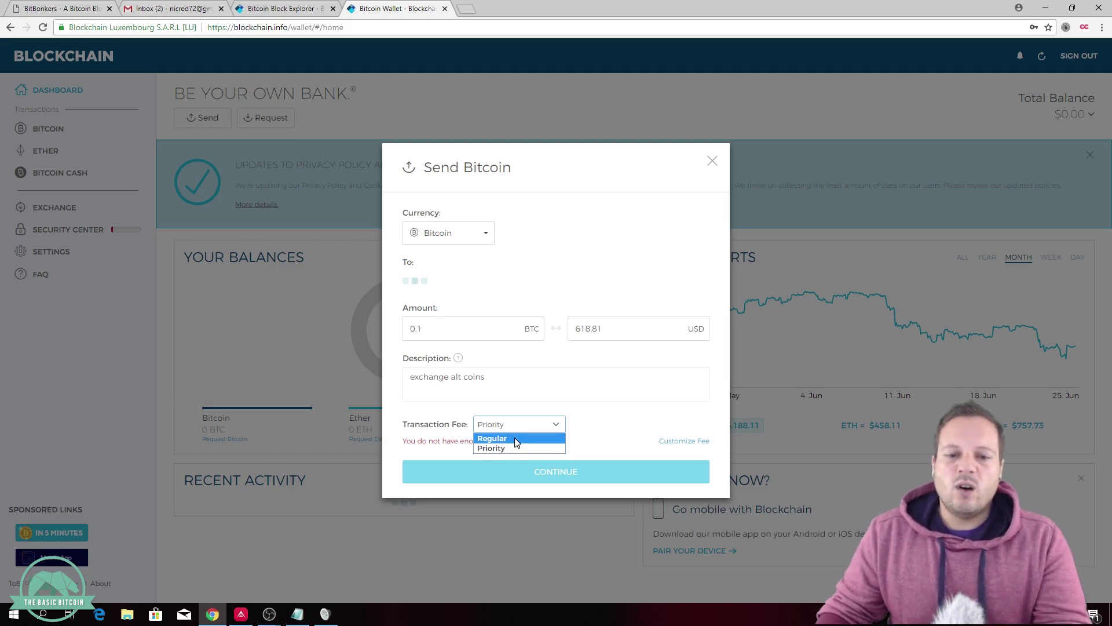
pyautogui.click(515, 439)
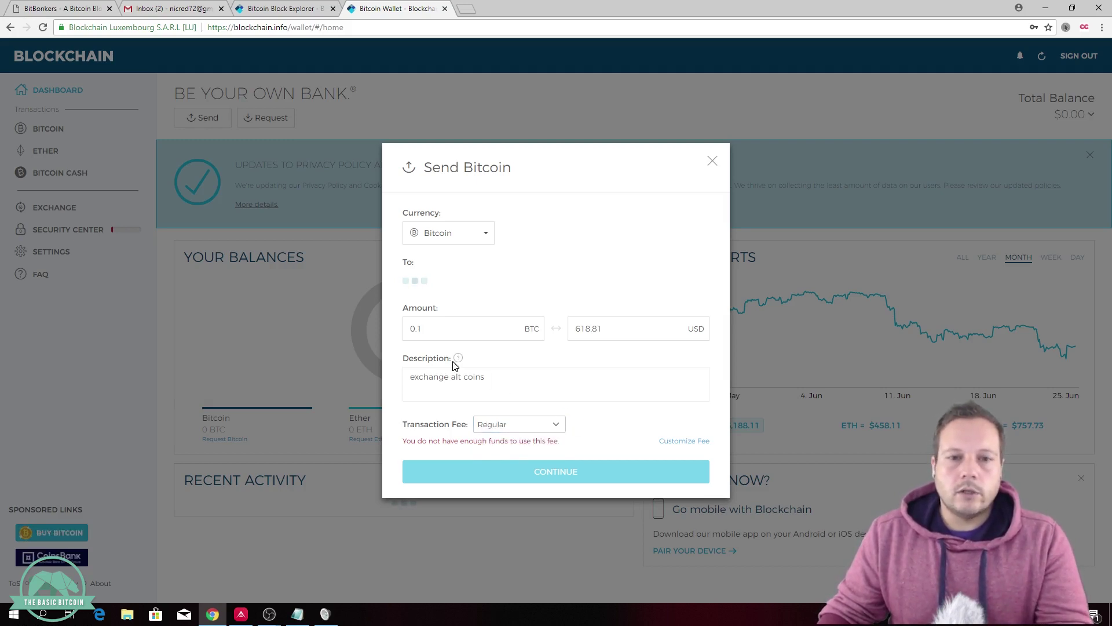
pyautogui.click(482, 234)
pyautogui.click(491, 256)
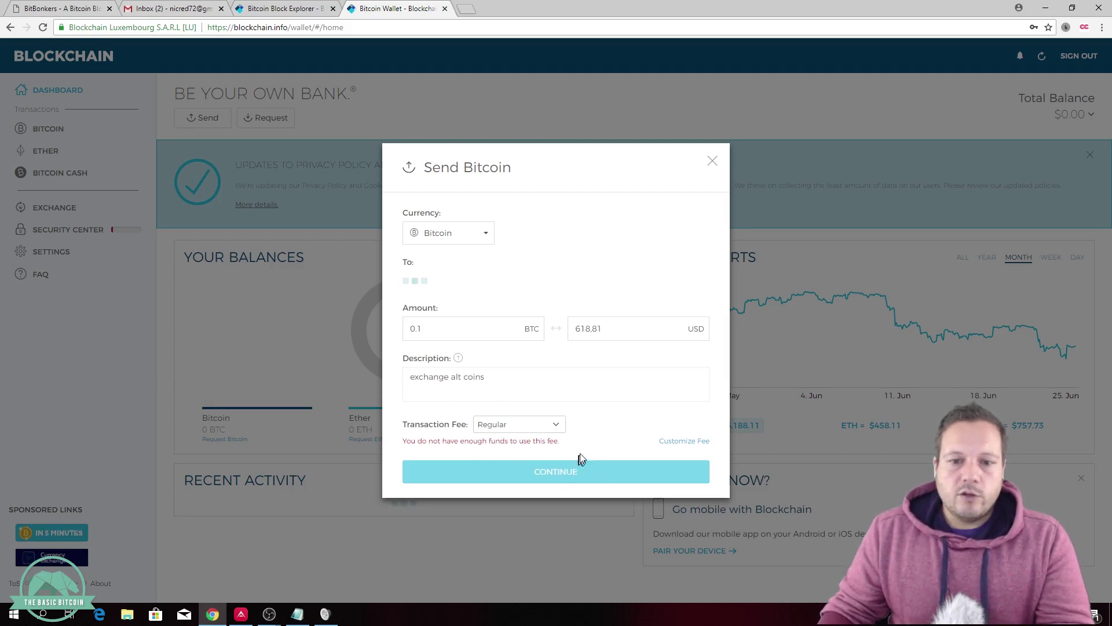
pyautogui.click(712, 162)
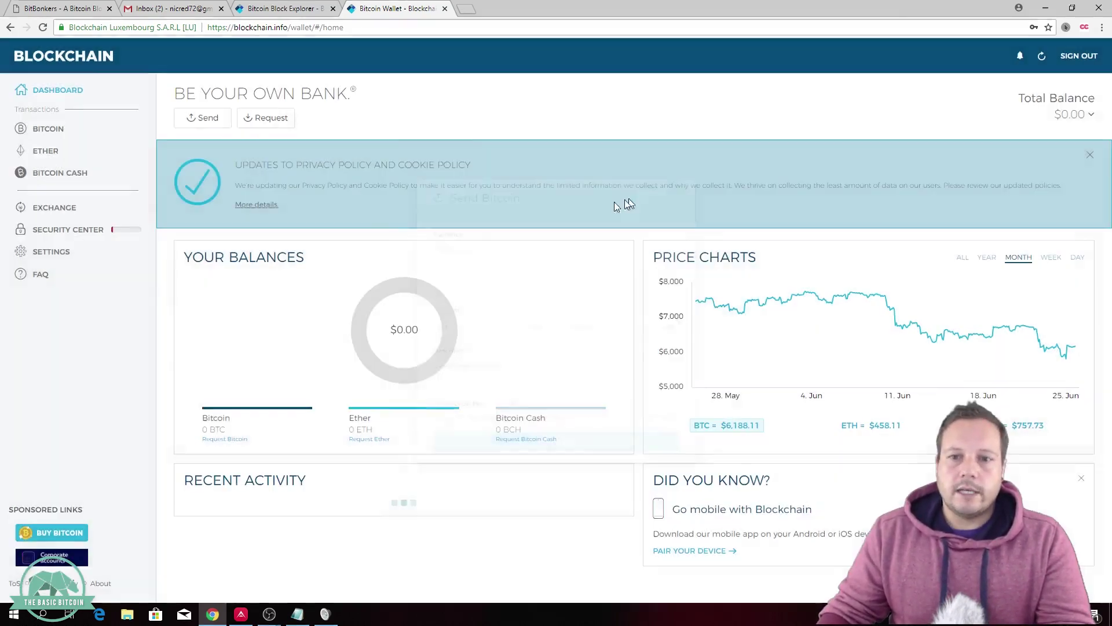
# Step: Open the Security Center, collapse the Verify Email panel, and switch to the Gmail inbox
pyautogui.click(71, 234)
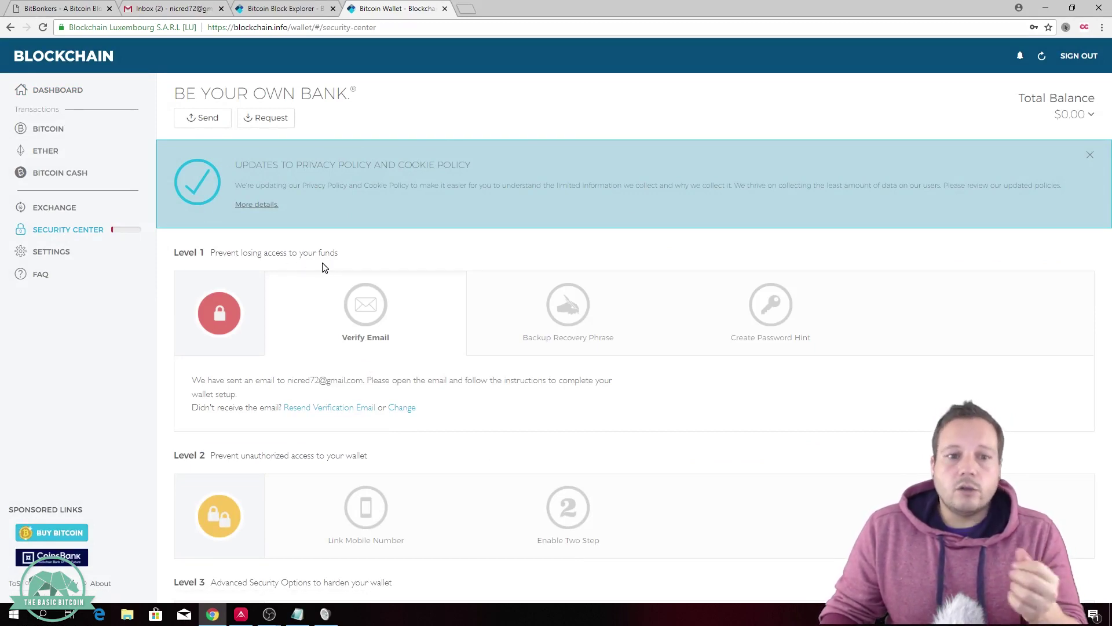
pyautogui.click(367, 320)
pyautogui.scroll(-1, 305, 373)
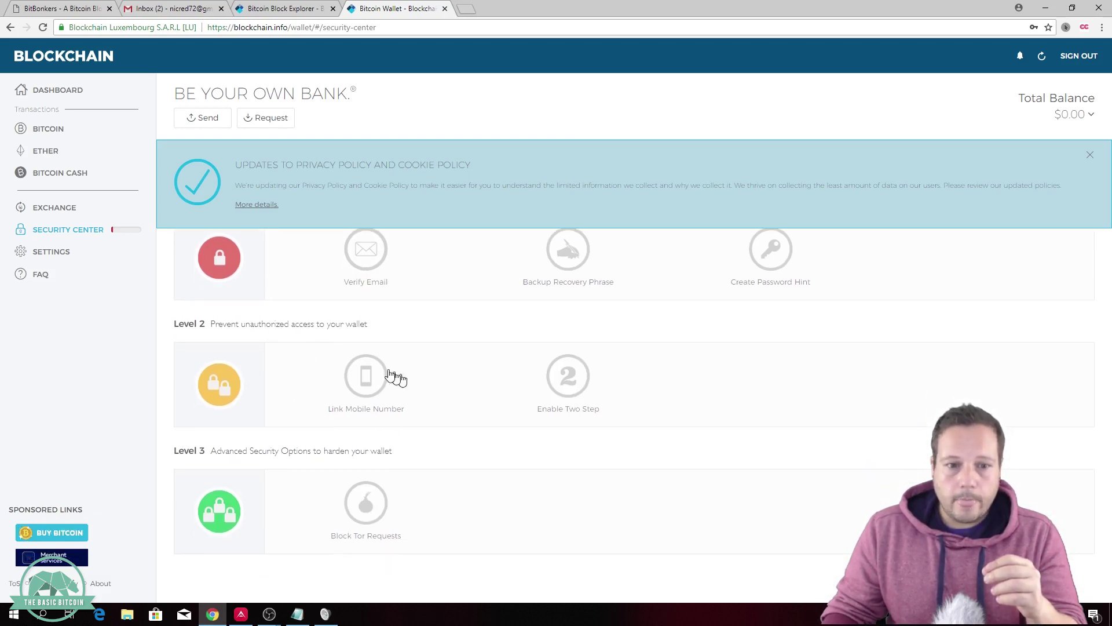
pyautogui.click(188, 11)
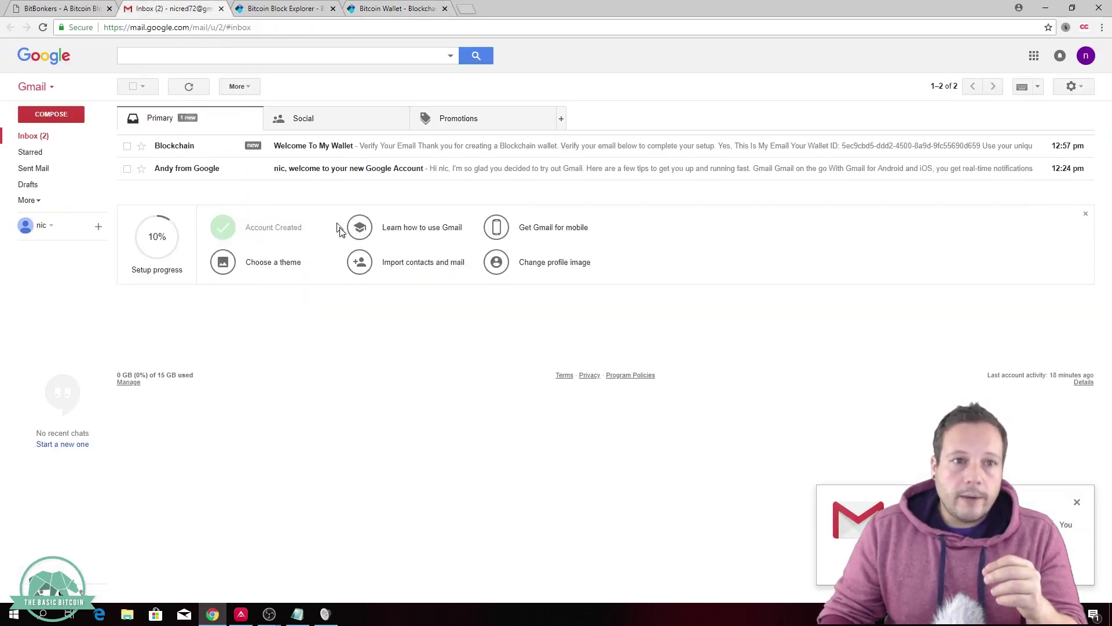
# Step: Confirm the address via 'YES, THIS IS MY EMAIL' in Blockchain's welcome email and return to the Security Center
pyautogui.click(60, 139)
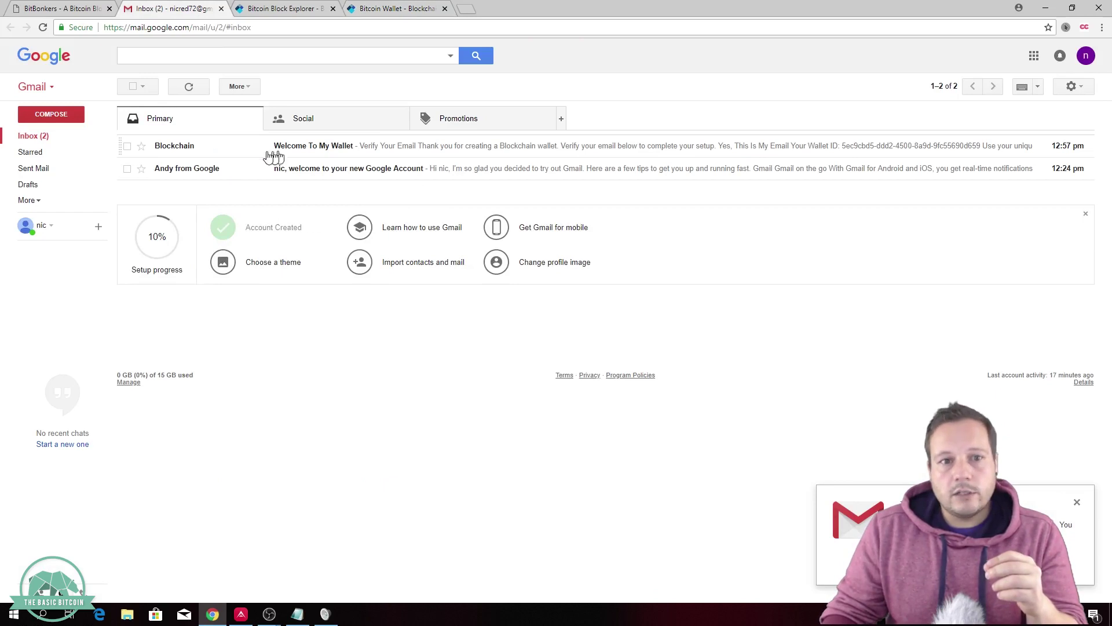
pyautogui.click(333, 155)
pyautogui.scroll(-2, 327, 291)
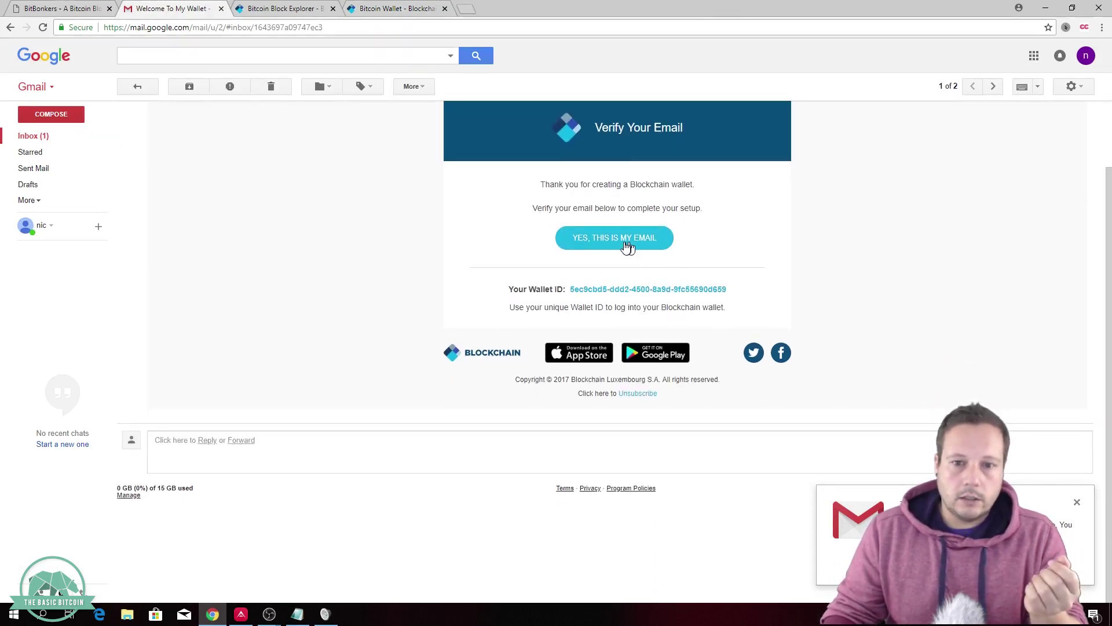
pyautogui.click(603, 246)
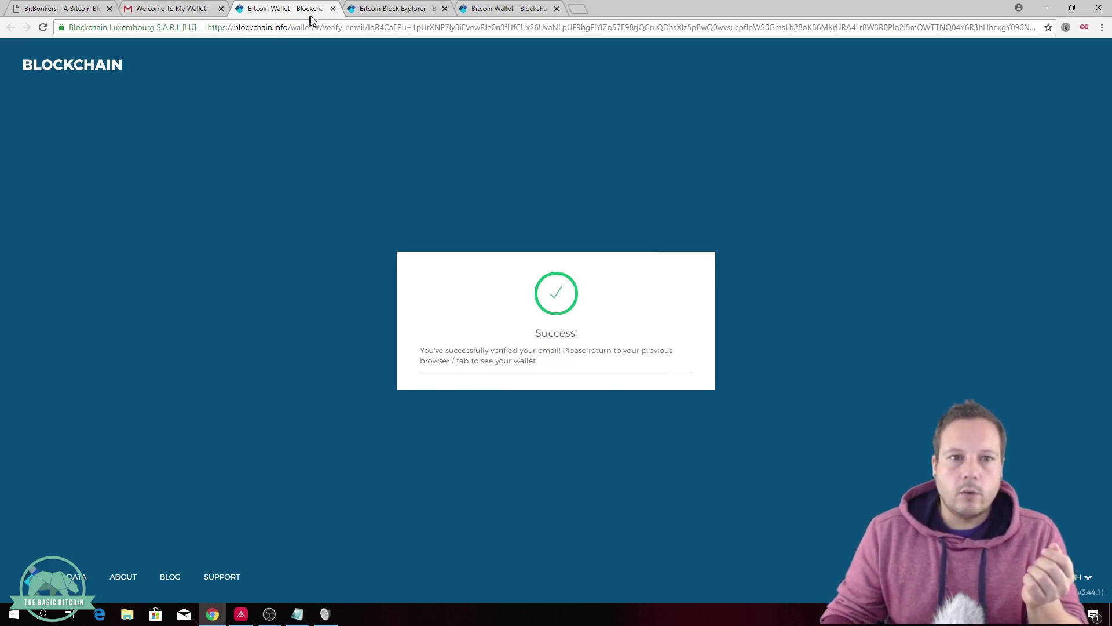
pyautogui.click(333, 9)
pyautogui.click(283, 8)
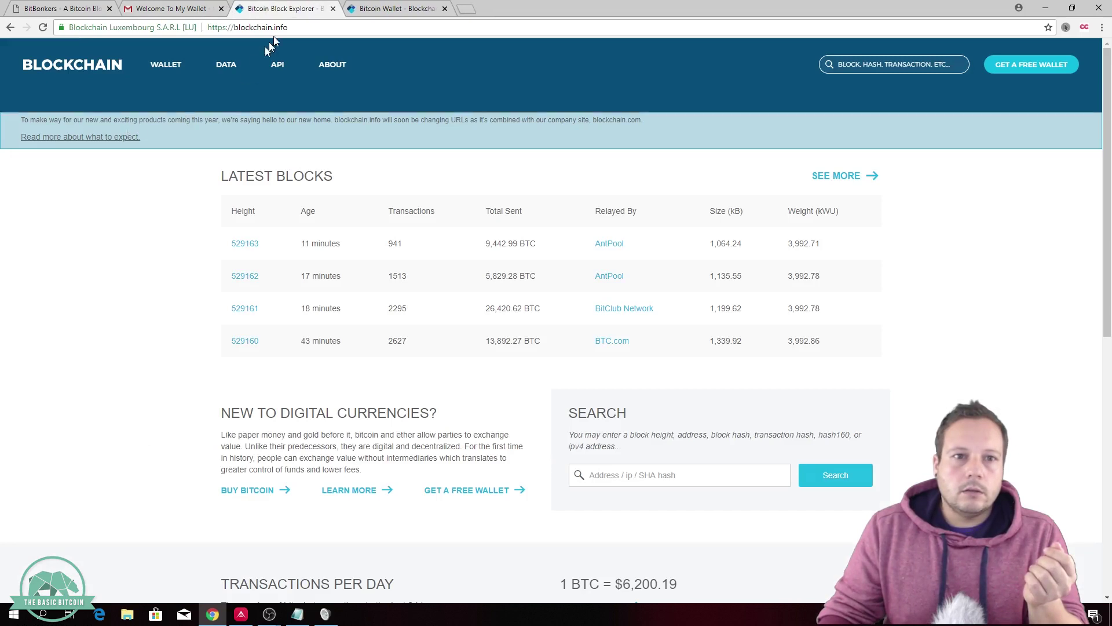
pyautogui.click(366, 12)
# Step: Scroll to Level 1 in the Security Center and start the Backup Phrase process
pyautogui.moveTo(399, 283)
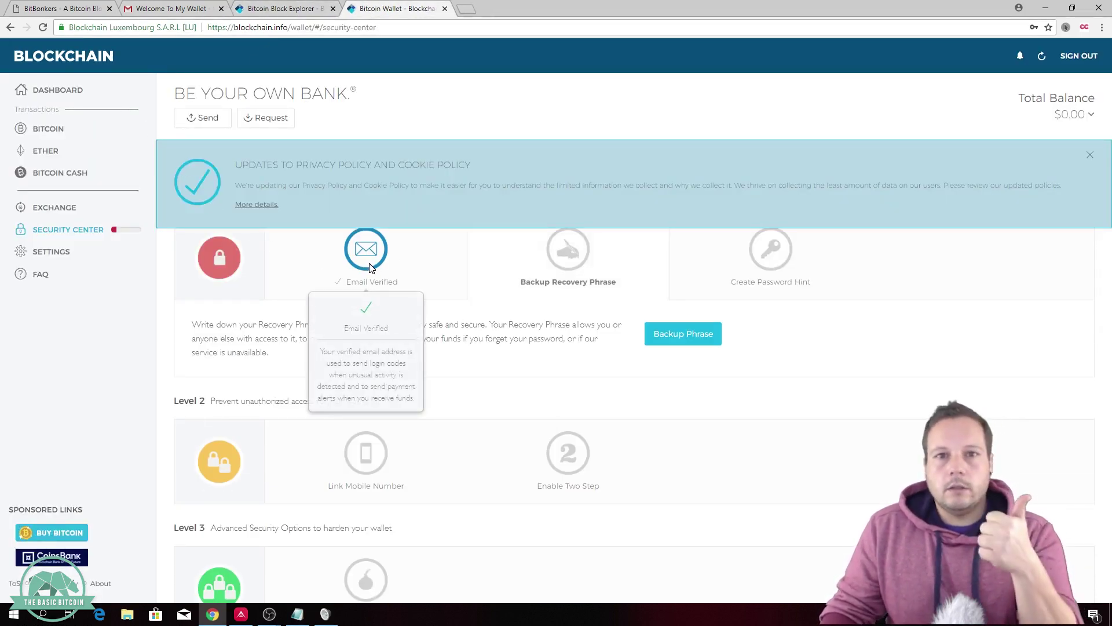
pyautogui.scroll(1, 568, 278)
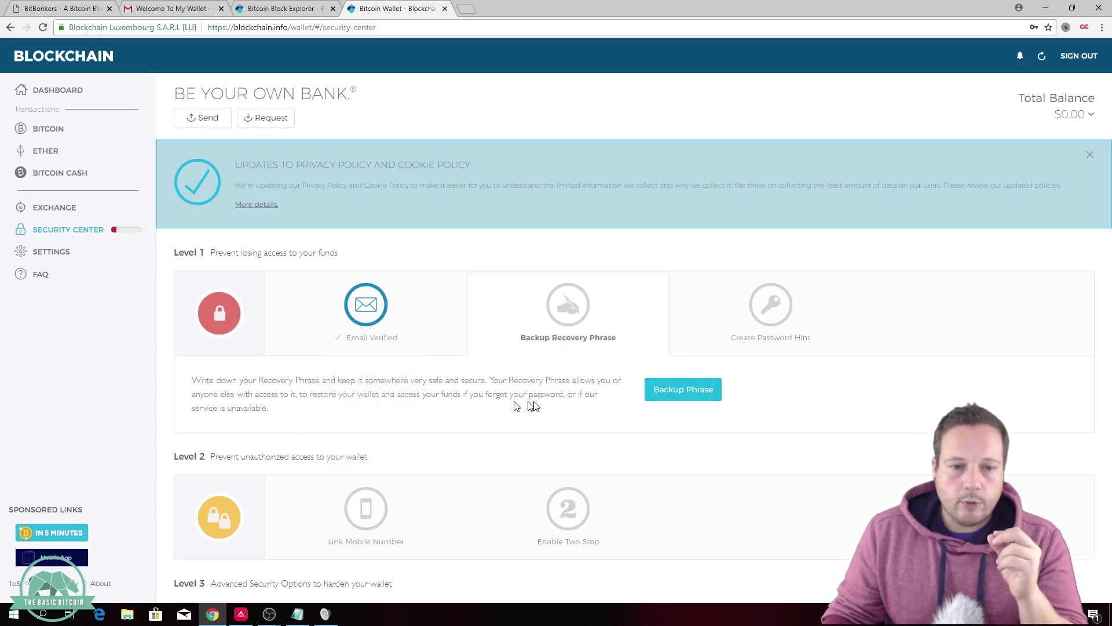
pyautogui.click(679, 399)
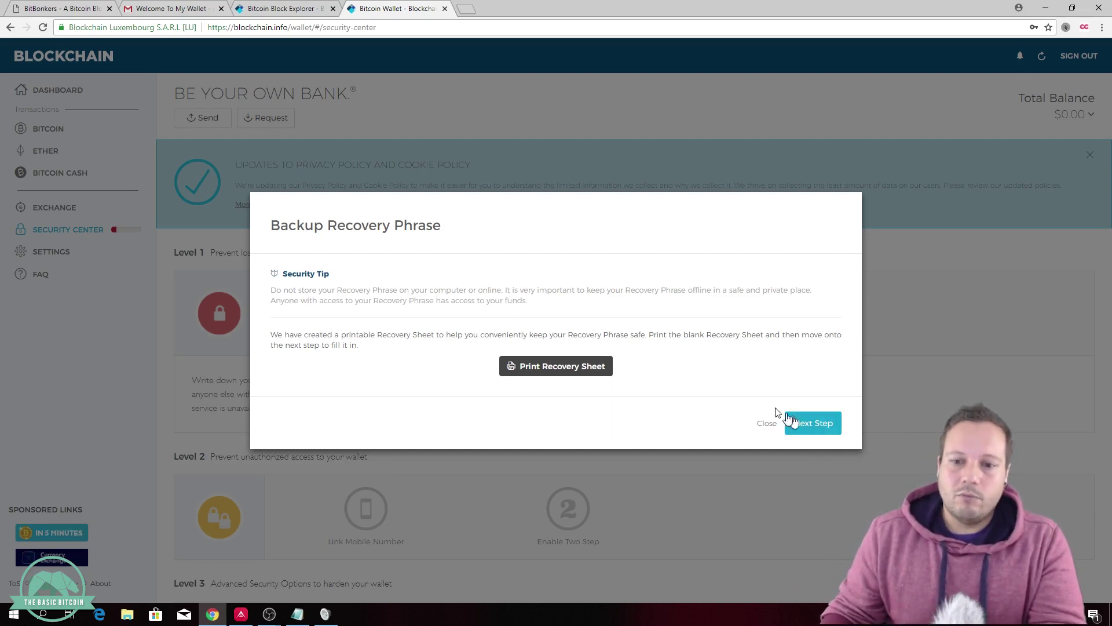
# Step: Page through all 12 recovery words, four at a time, and proceed to the Final Step verification
pyautogui.click(791, 418)
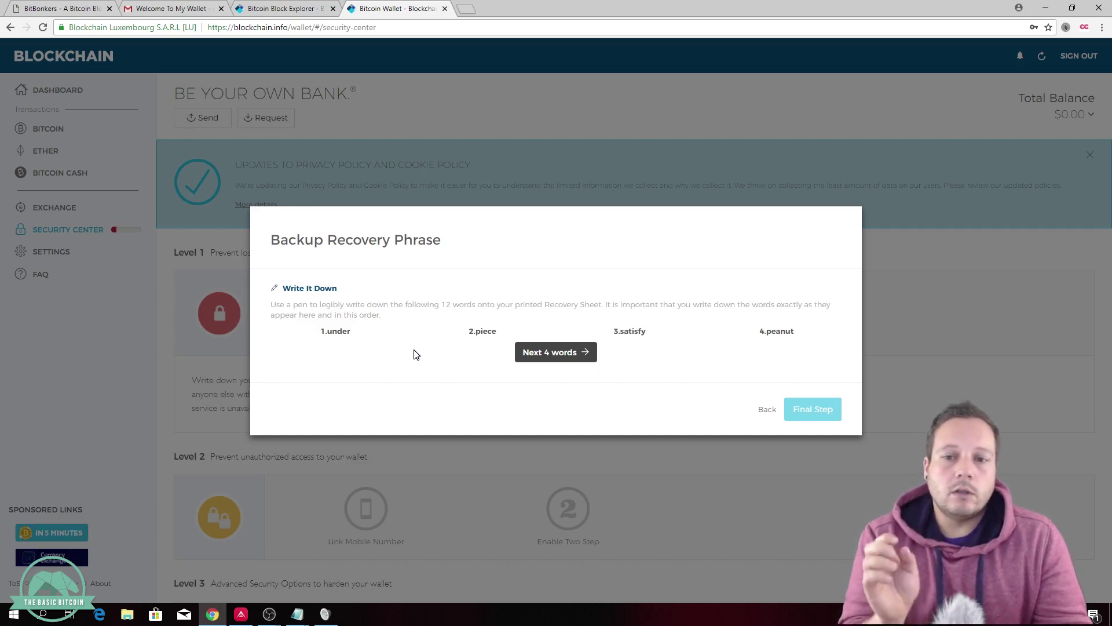
pyautogui.click(555, 352)
pyautogui.click(582, 353)
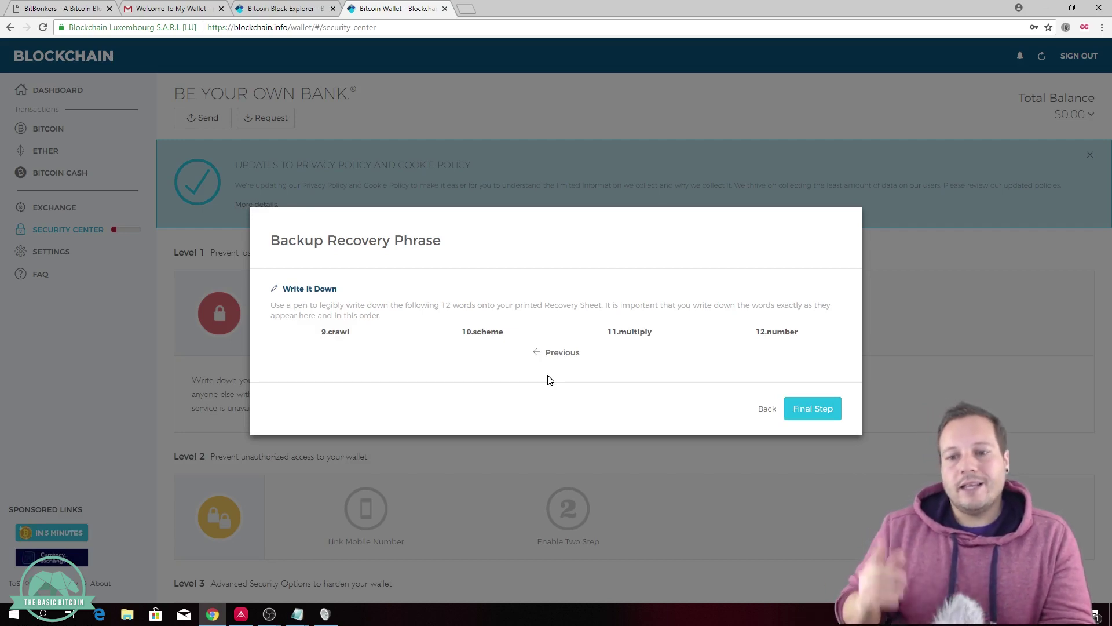
pyautogui.click(809, 408)
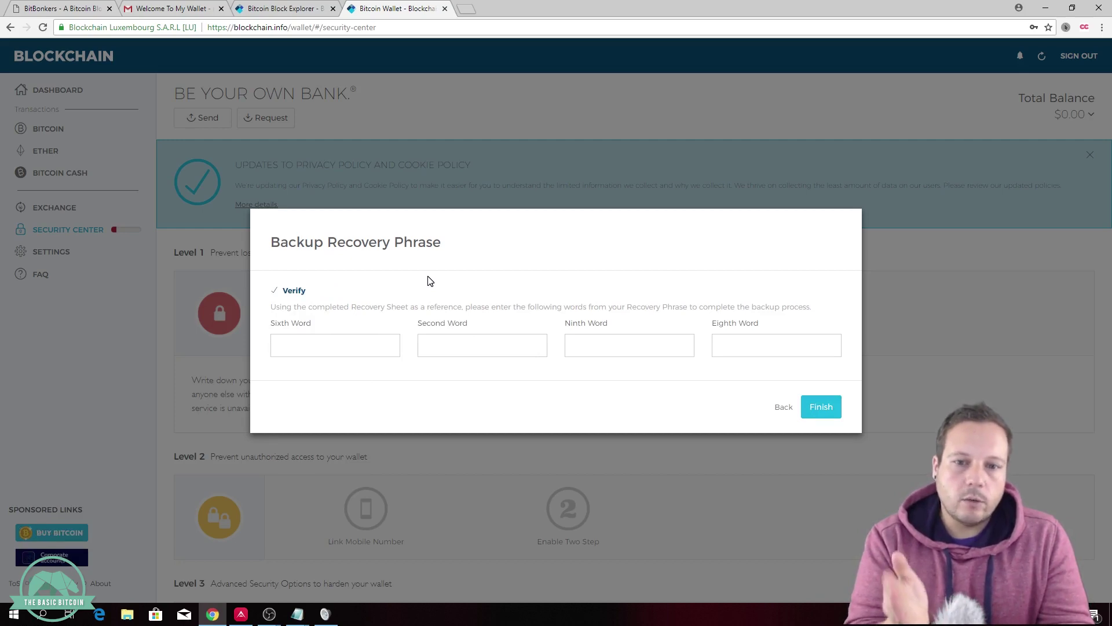
# Step: Copy the sixth recovery word from the Notepad notes into the verification form
pyautogui.click(297, 613)
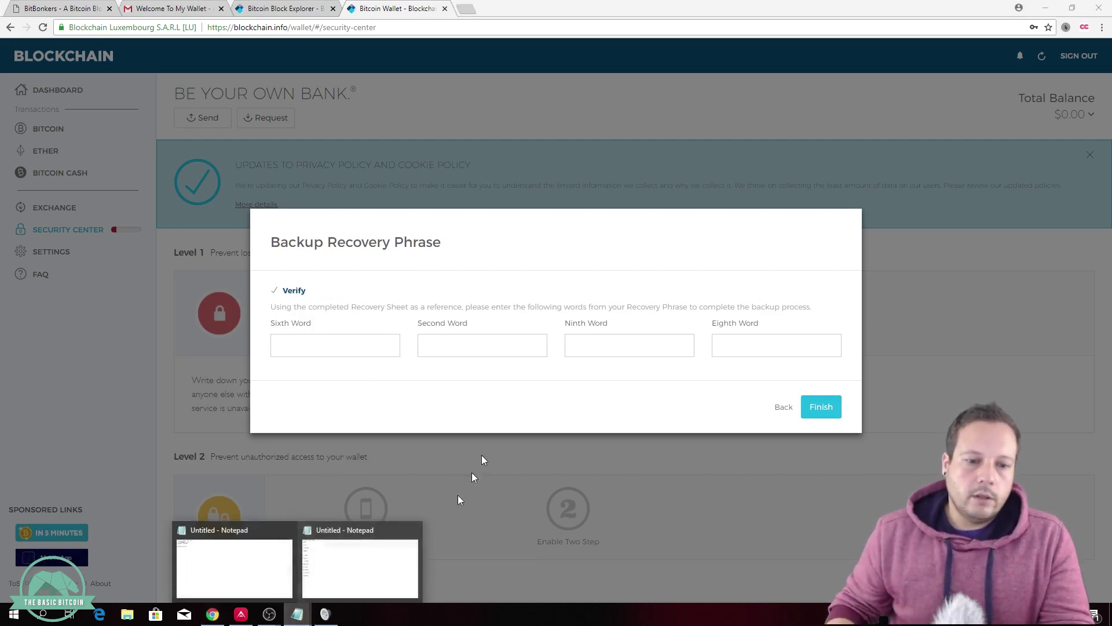
pyautogui.click(362, 567)
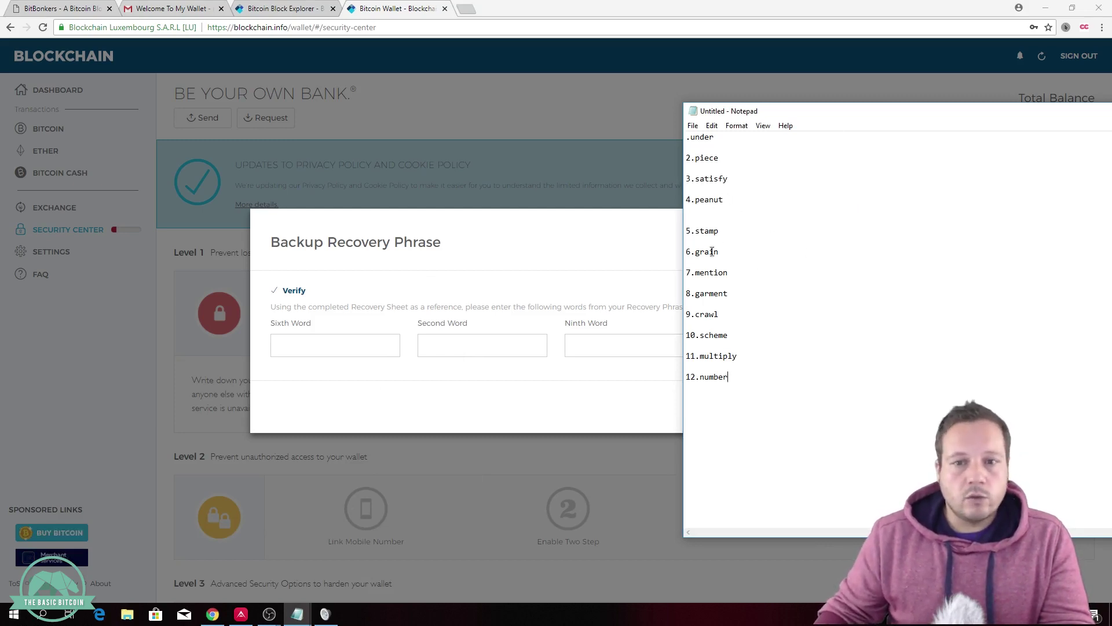
pyautogui.moveTo(720, 255); pyautogui.dragTo(699, 255)
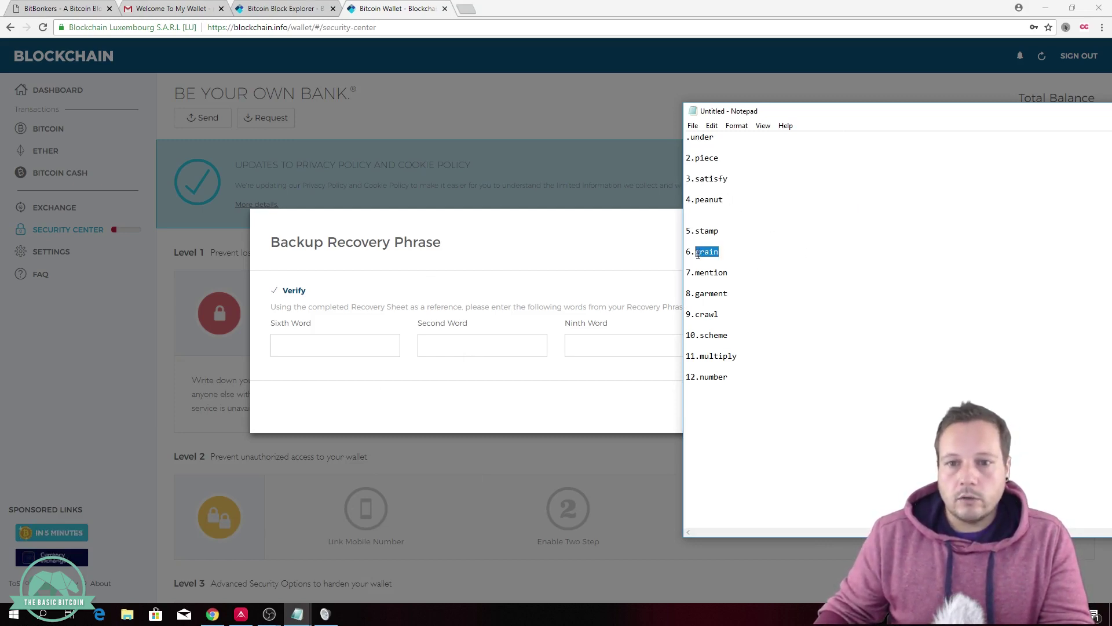
pyautogui.click(380, 351)
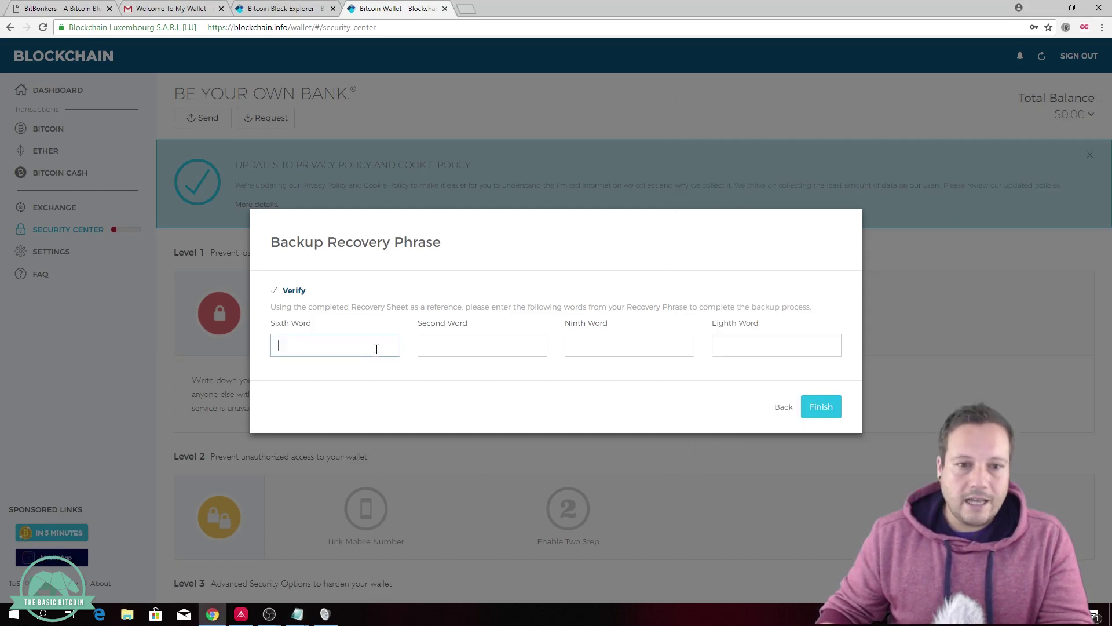
pyautogui.write('grain')
# Step: Fill in the second recovery word from the notes
pyautogui.click(460, 346)
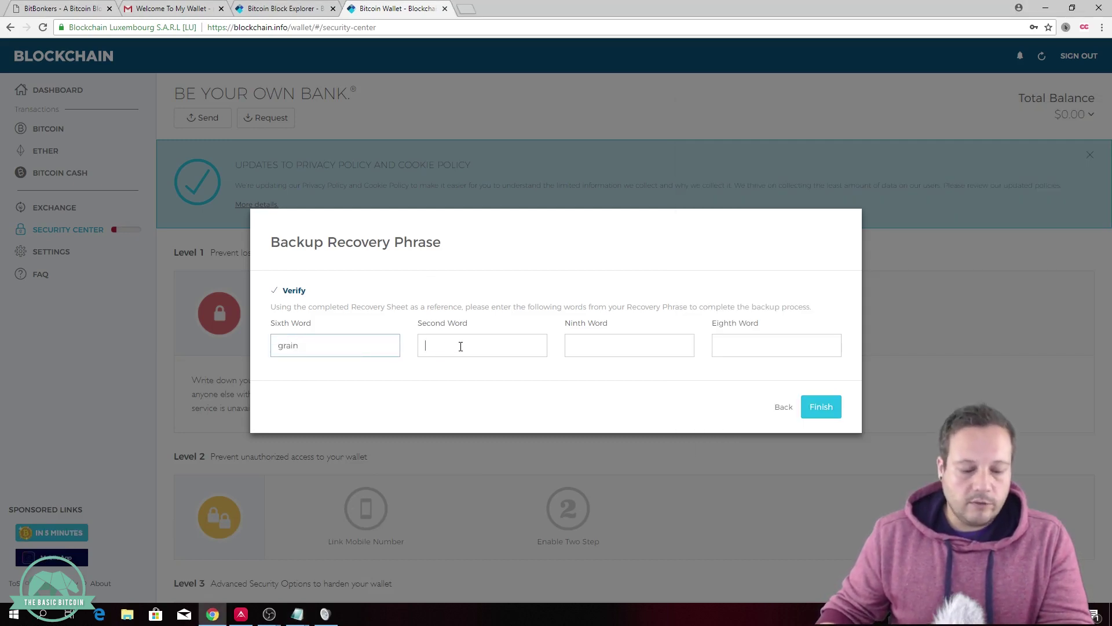
pyautogui.click(297, 614)
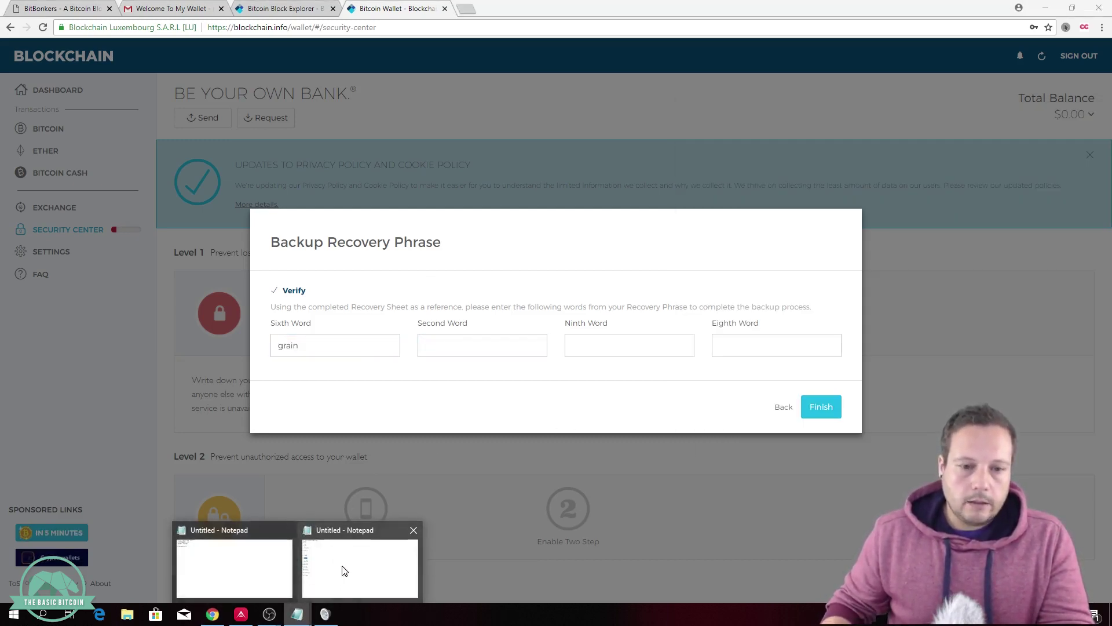
pyautogui.click(342, 568)
pyautogui.moveTo(727, 163); pyautogui.dragTo(696, 162)
pyautogui.hotkey('ctrl', 'c')
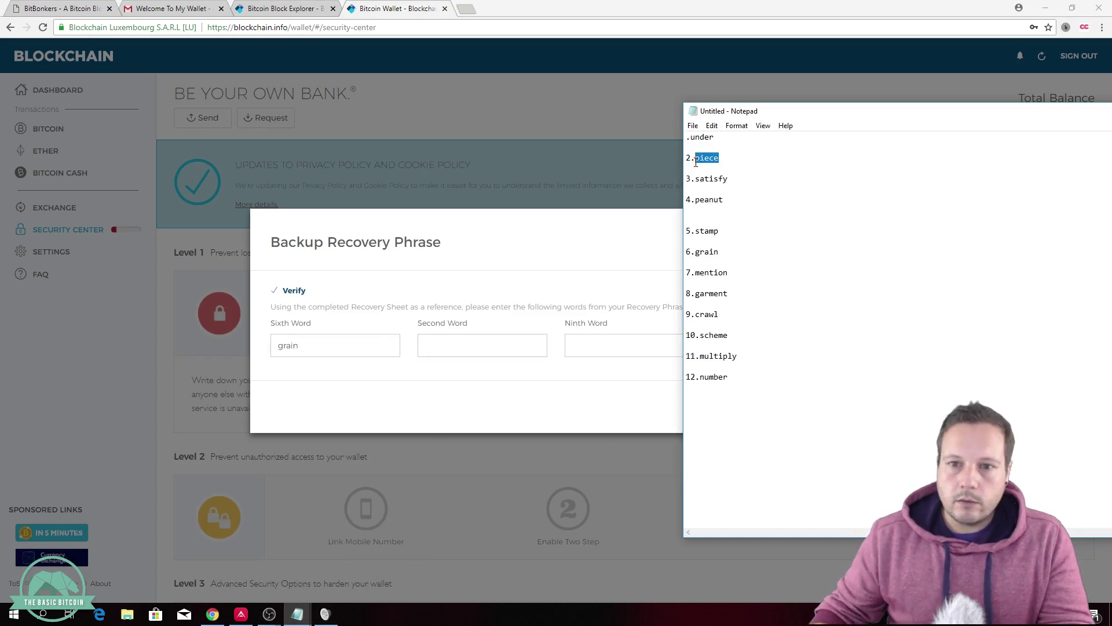
pyautogui.click(509, 351)
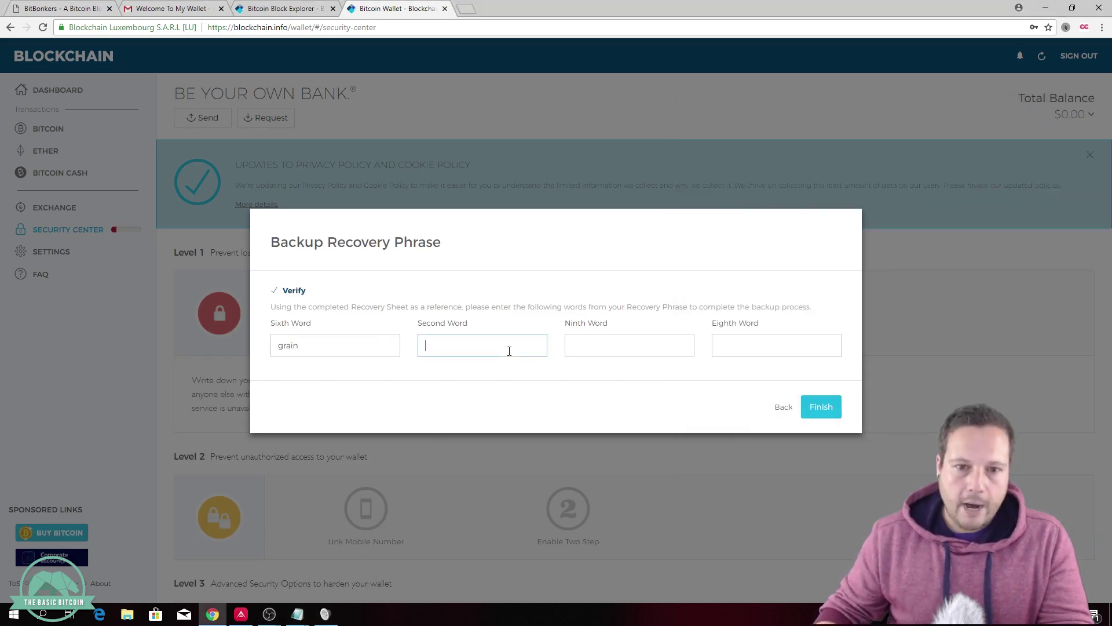
pyautogui.hotkey('ctrl', 'v')
# Step: Copy the ninth recovery word from the notes and paste it into its field
pyautogui.moveTo(297, 614)
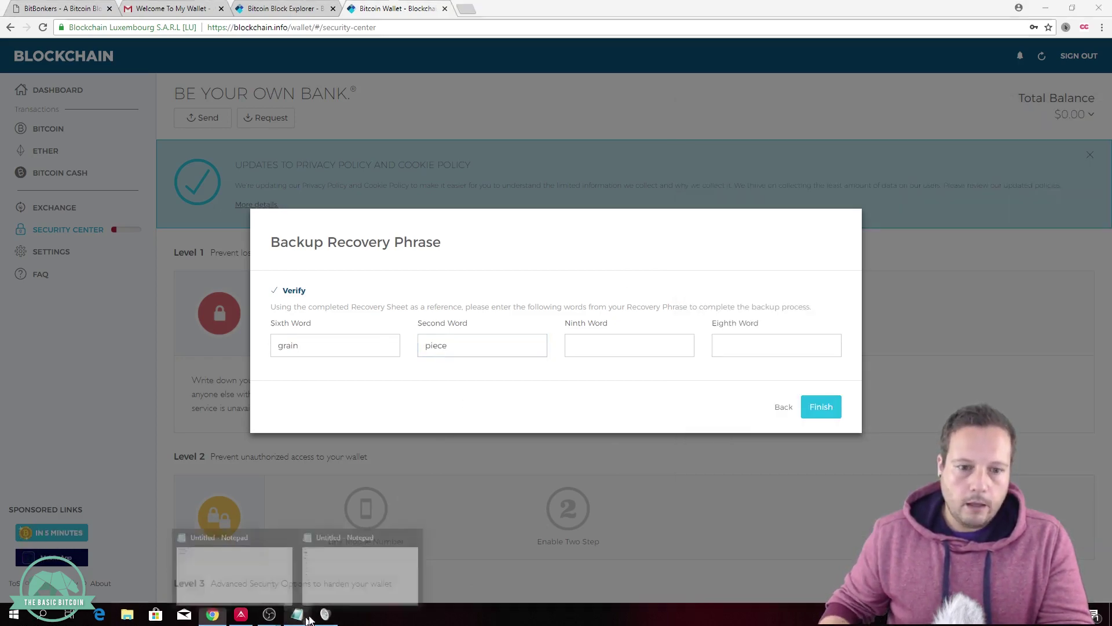
pyautogui.click(414, 547)
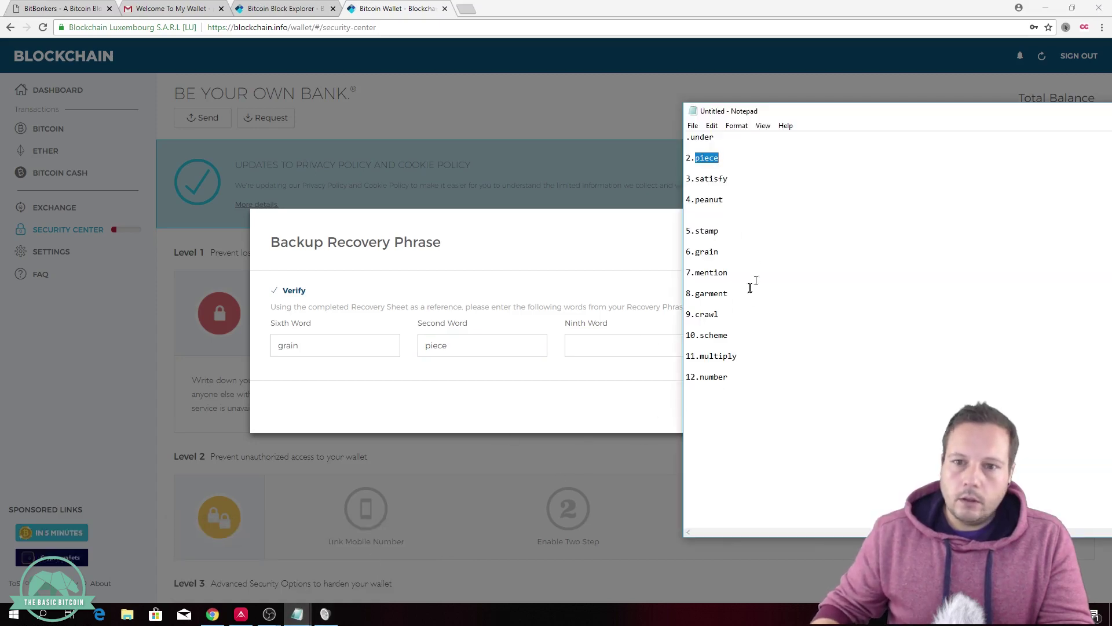
pyautogui.click(726, 316)
pyautogui.doubleClick(698, 317)
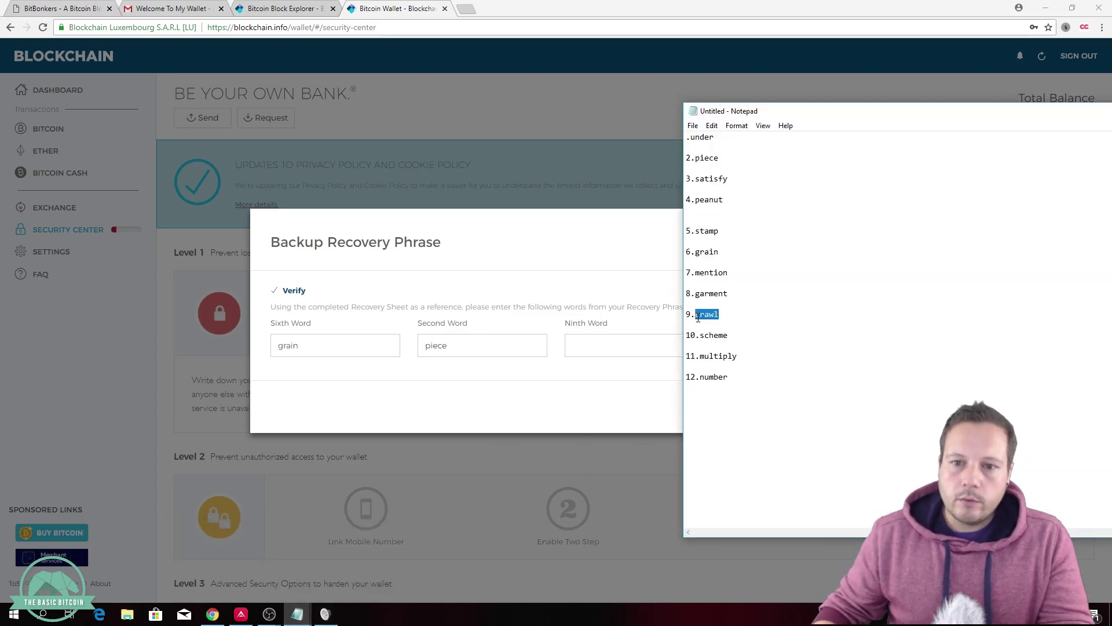
pyautogui.hotkey('ctrl', 'c')
pyautogui.click(614, 350)
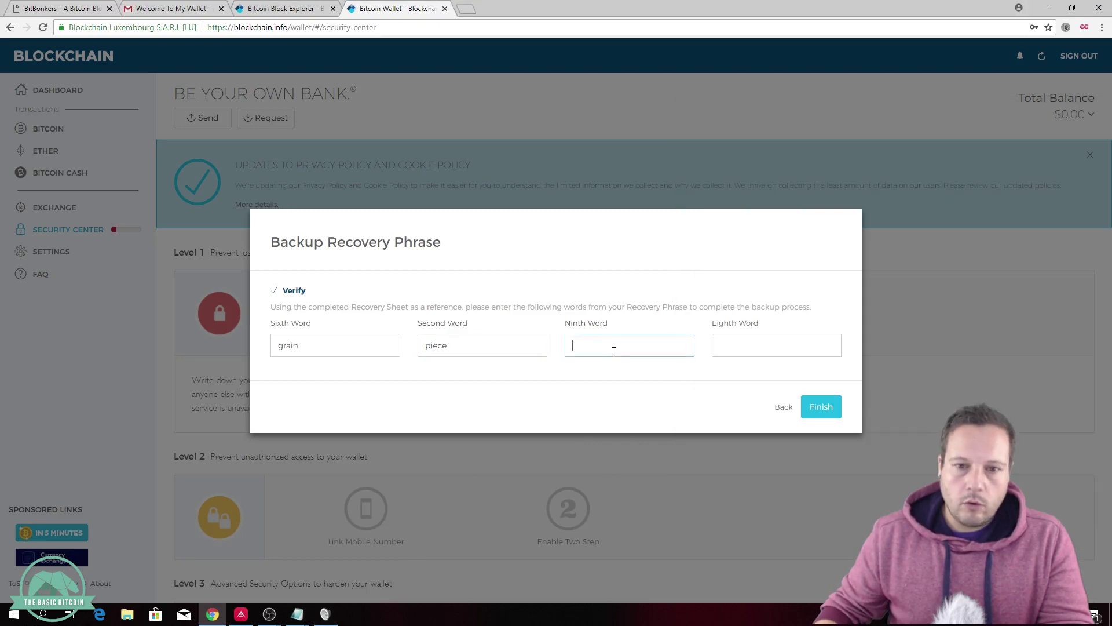
pyautogui.hotkey('ctrl', 'v')
# Step: Paste the eighth recovery word from the notes and submit the verification with Finish
pyautogui.click(740, 346)
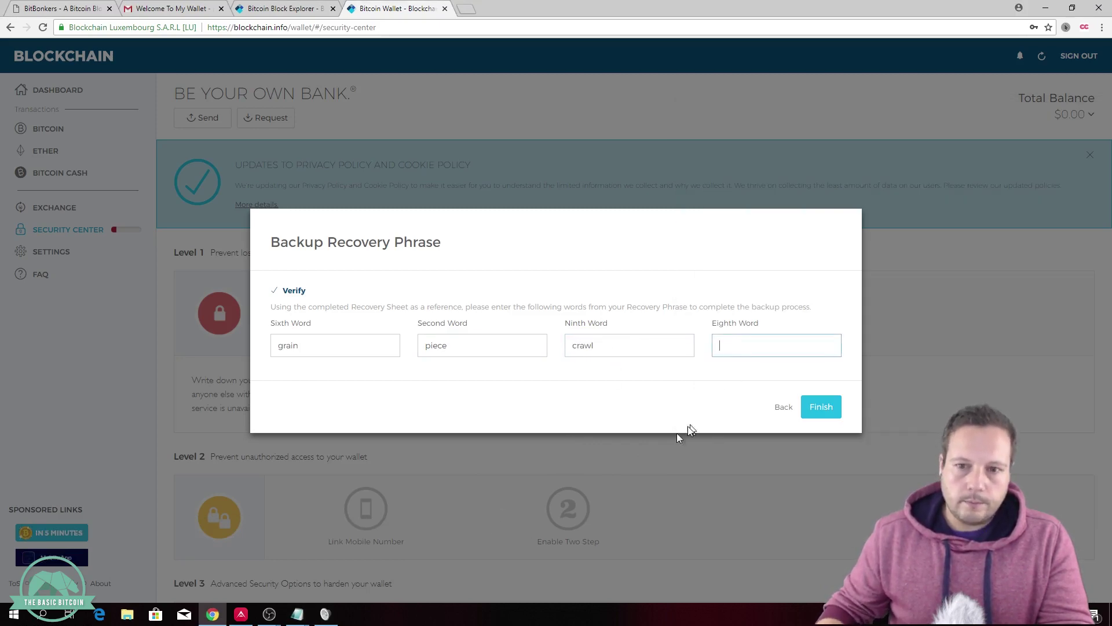
pyautogui.moveTo(297, 613)
pyautogui.click(365, 564)
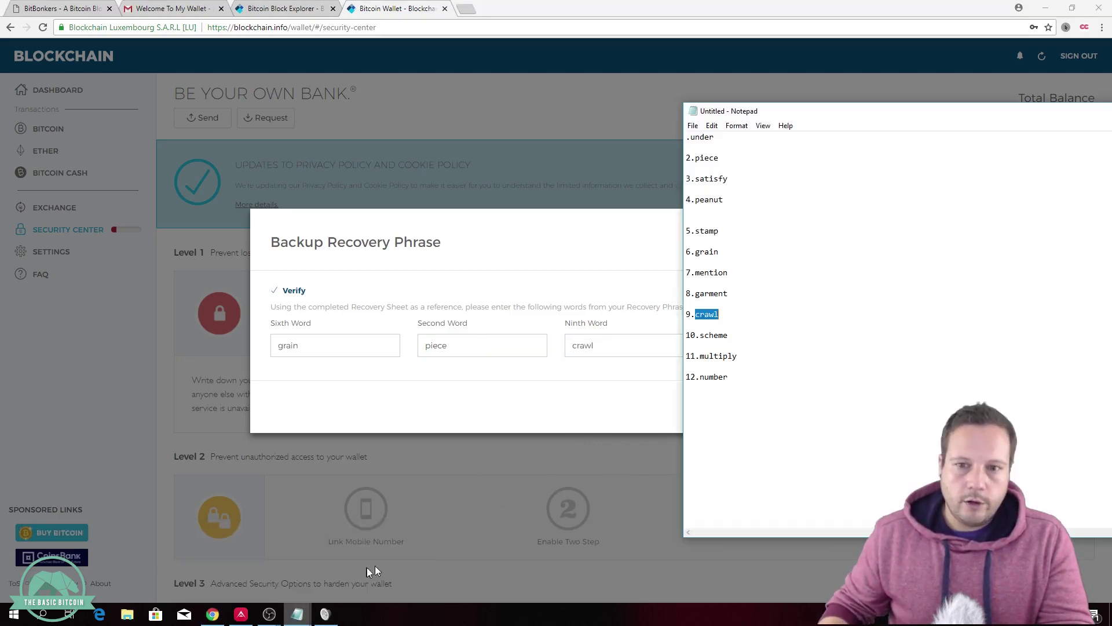
pyautogui.click(728, 300)
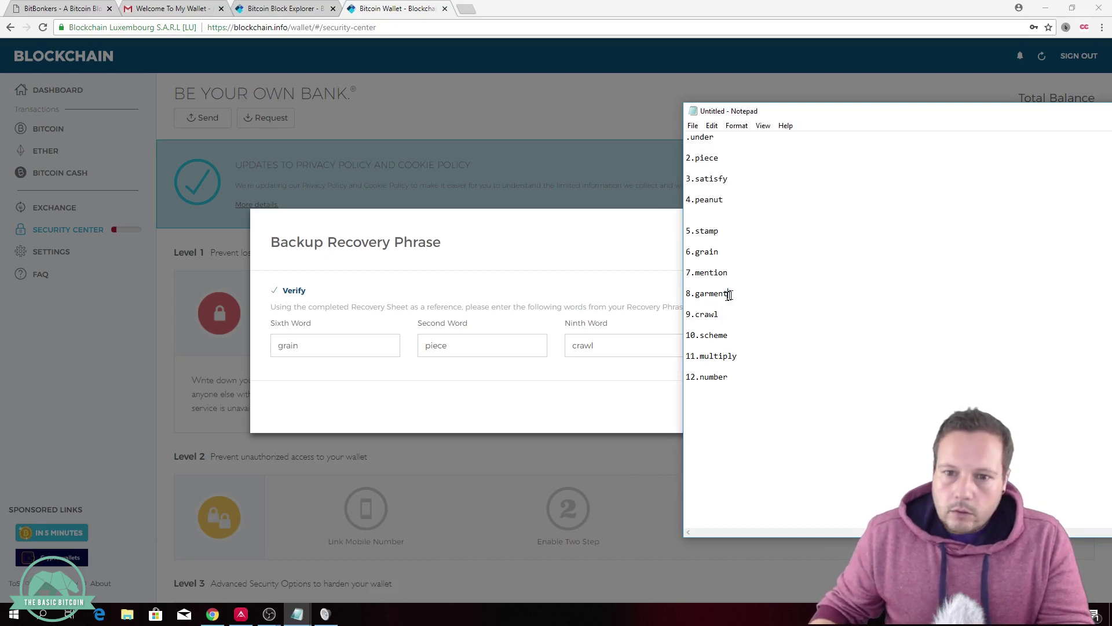
pyautogui.moveTo(728, 294); pyautogui.dragTo(699, 296)
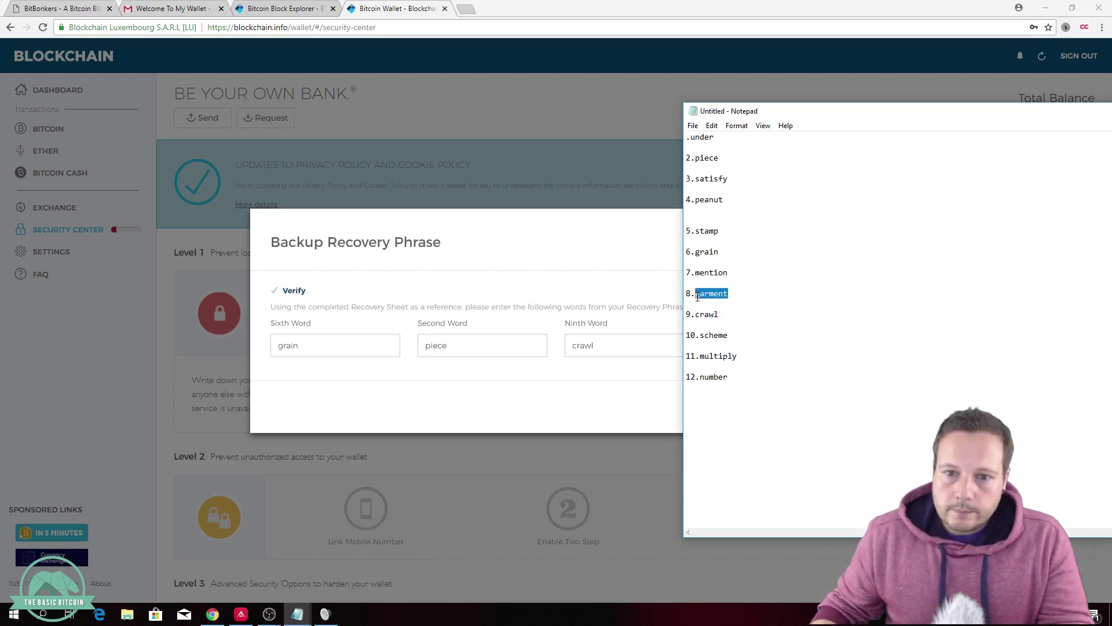
pyautogui.click(575, 382)
pyautogui.click(738, 344)
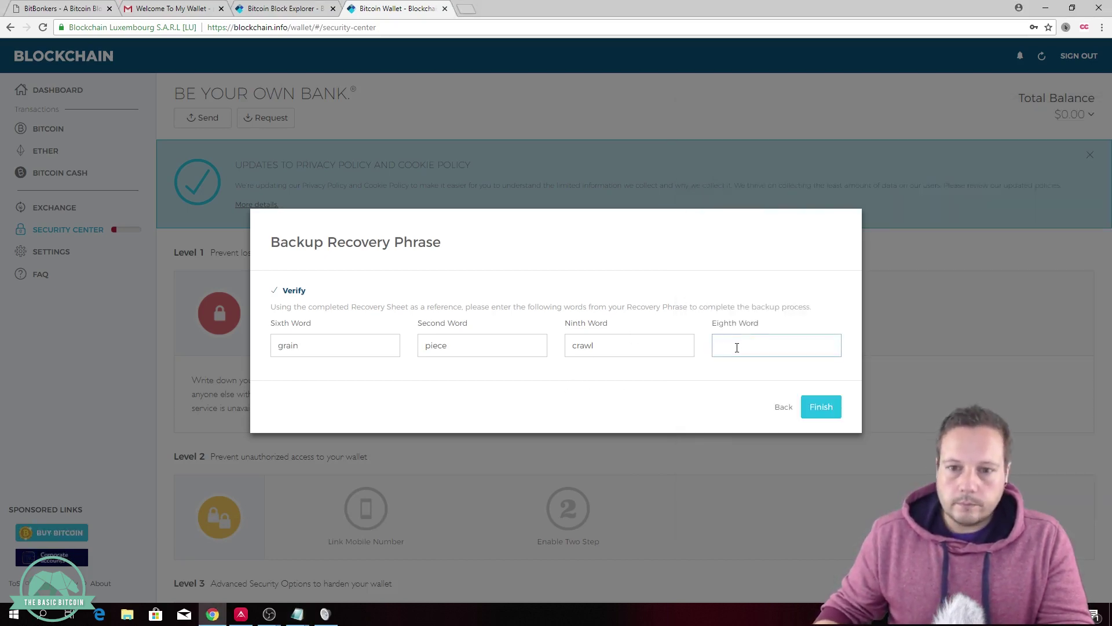
pyautogui.hotkey('ctrl', 'v')
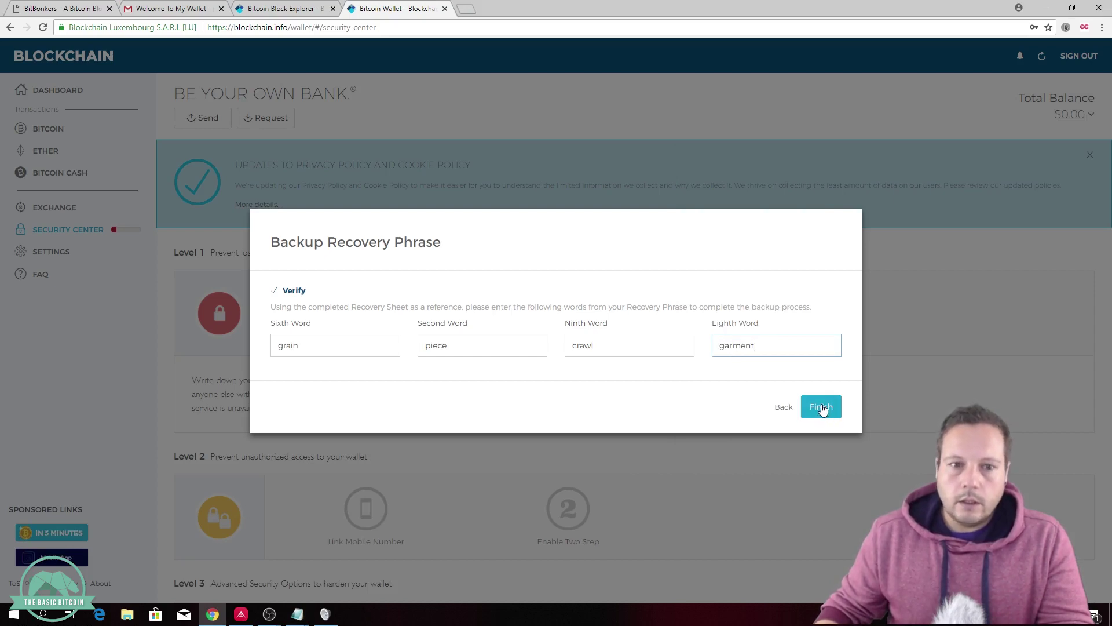
pyautogui.click(824, 407)
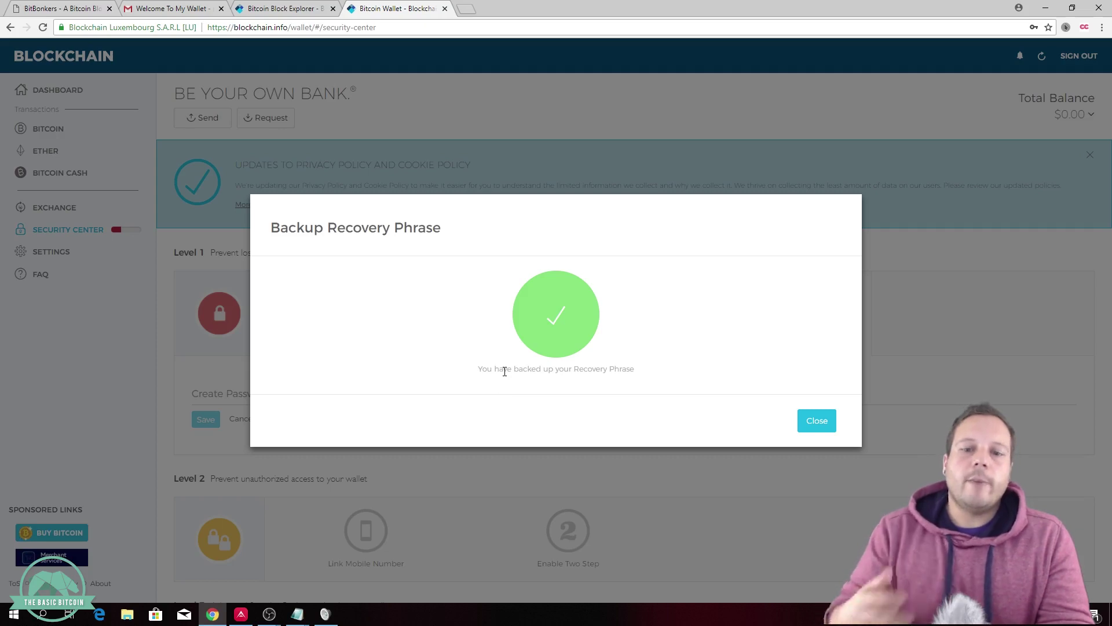
# Step: Dismiss the backup success dialog and review the Security Center, now listing Phrase Backed with Email Verified and Tor Blocked
pyautogui.click(21, 235)
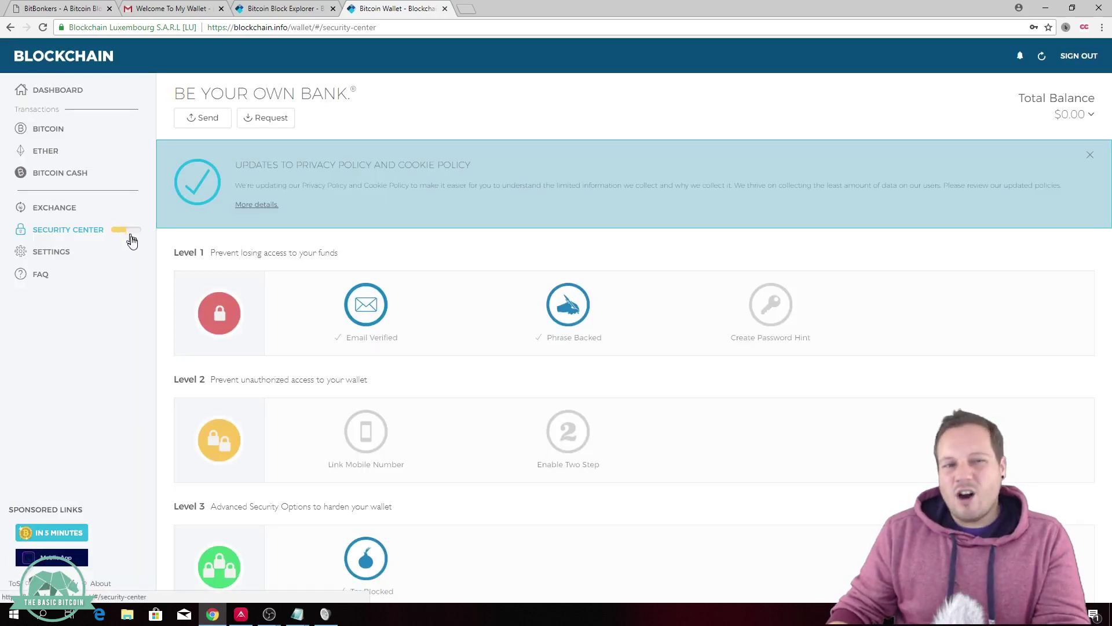
pyautogui.moveTo(334, 320)
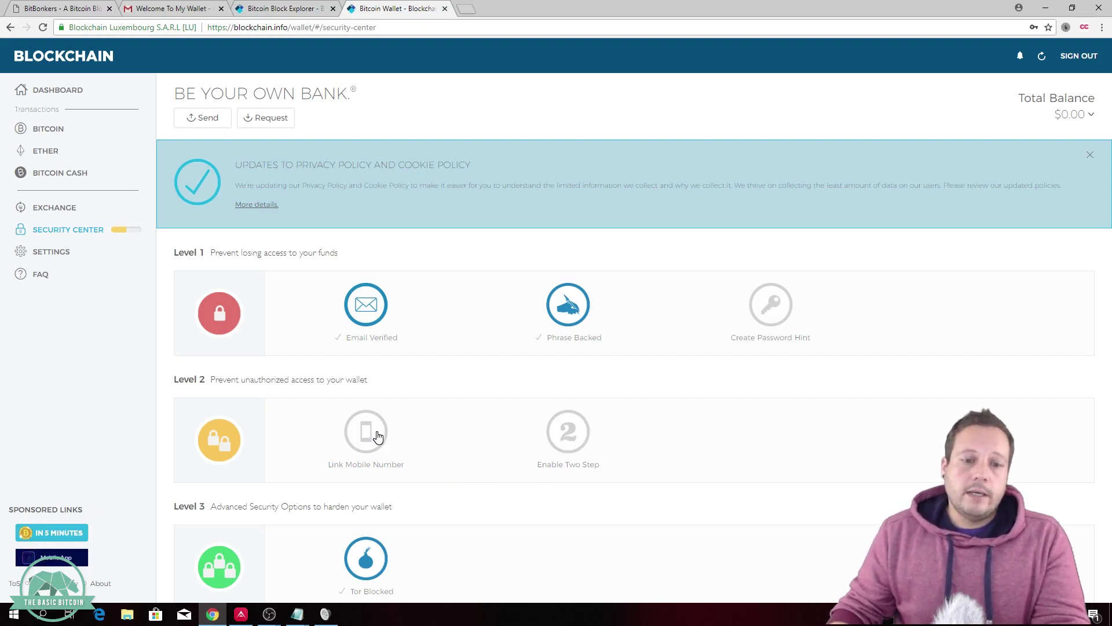
pyautogui.scroll(-1, 373, 429)
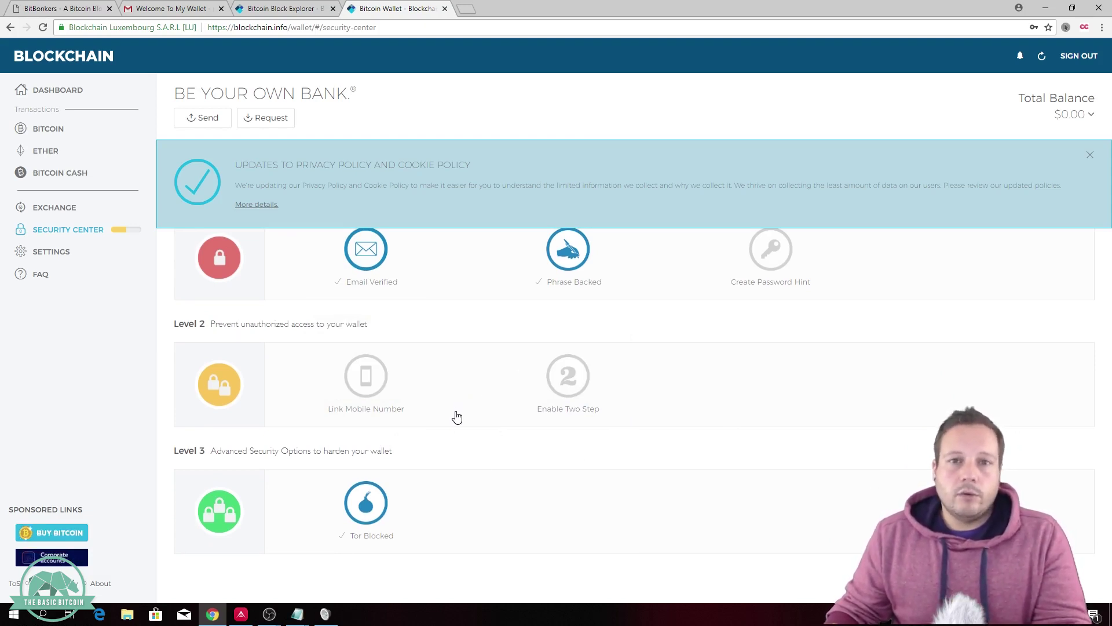
pyautogui.moveTo(383, 505)
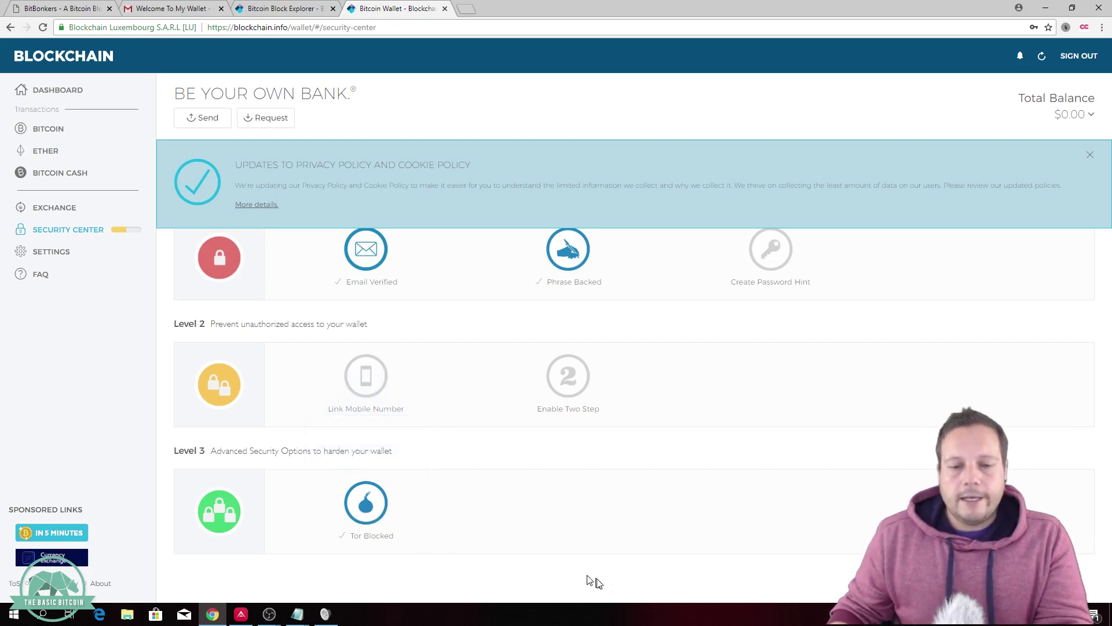
pyautogui.scroll(1, 499, 507)
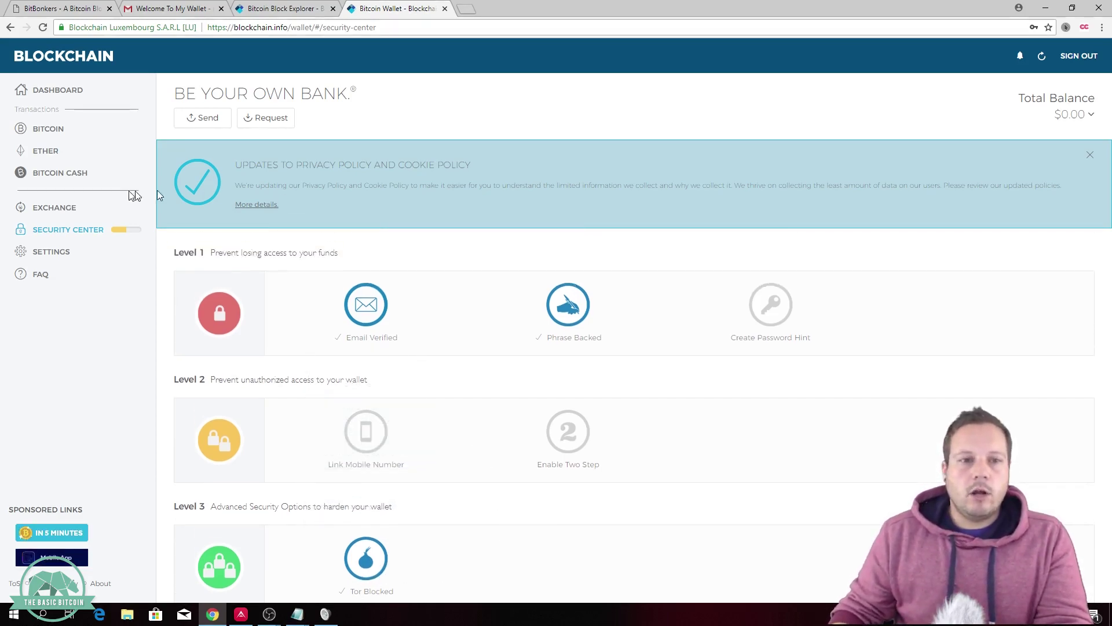
# Step: Sign out of the wallet from the Dashboard, declining the feedback survey
pyautogui.click(58, 89)
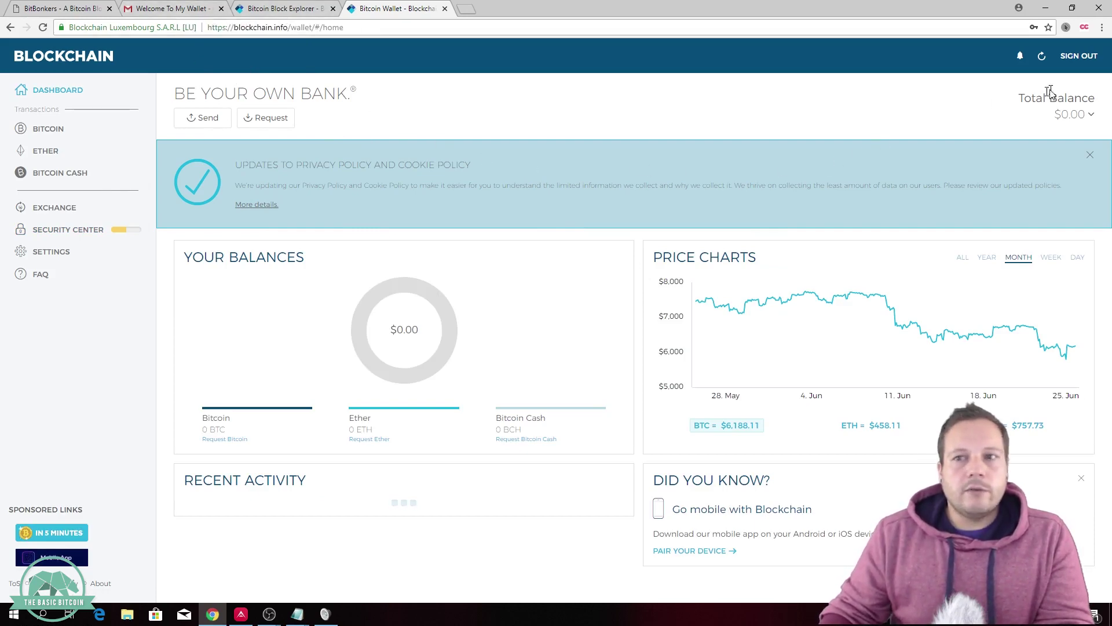
pyautogui.click(1078, 58)
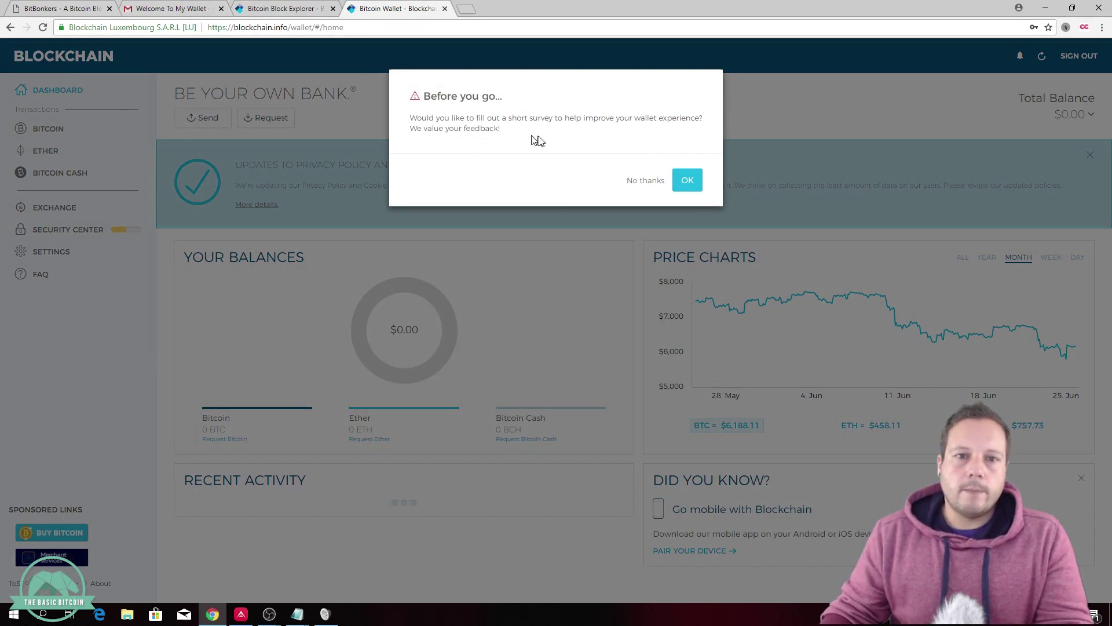
pyautogui.click(645, 180)
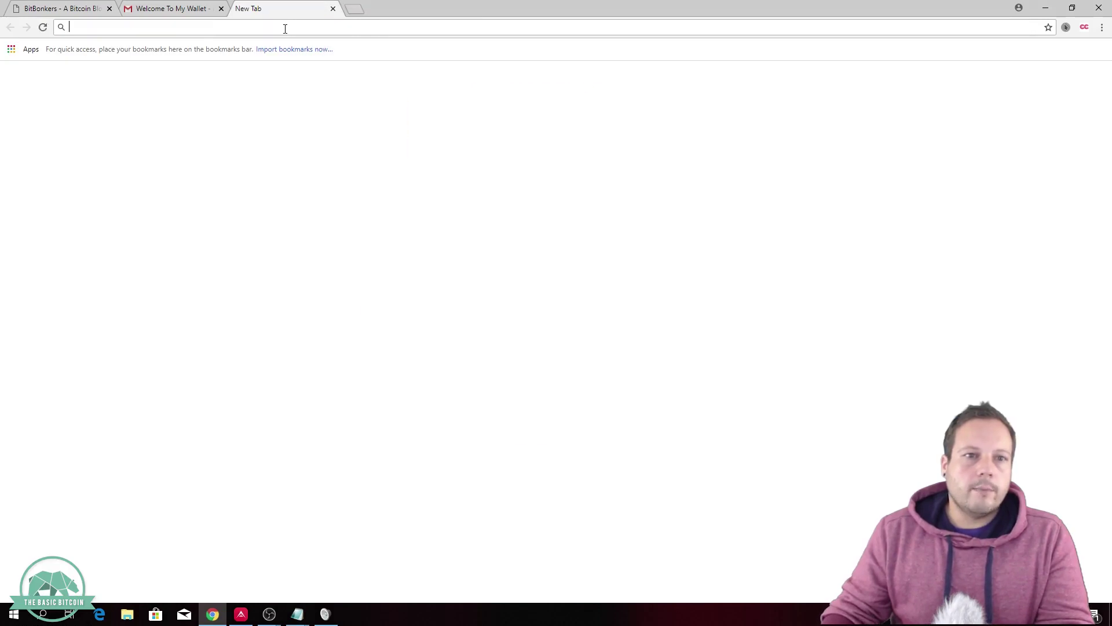
# Step: Load blockchain.info and go to Wallet > Login to reach the 'Welcome Back!' sign-in page
pyautogui.write('blockchain.info')
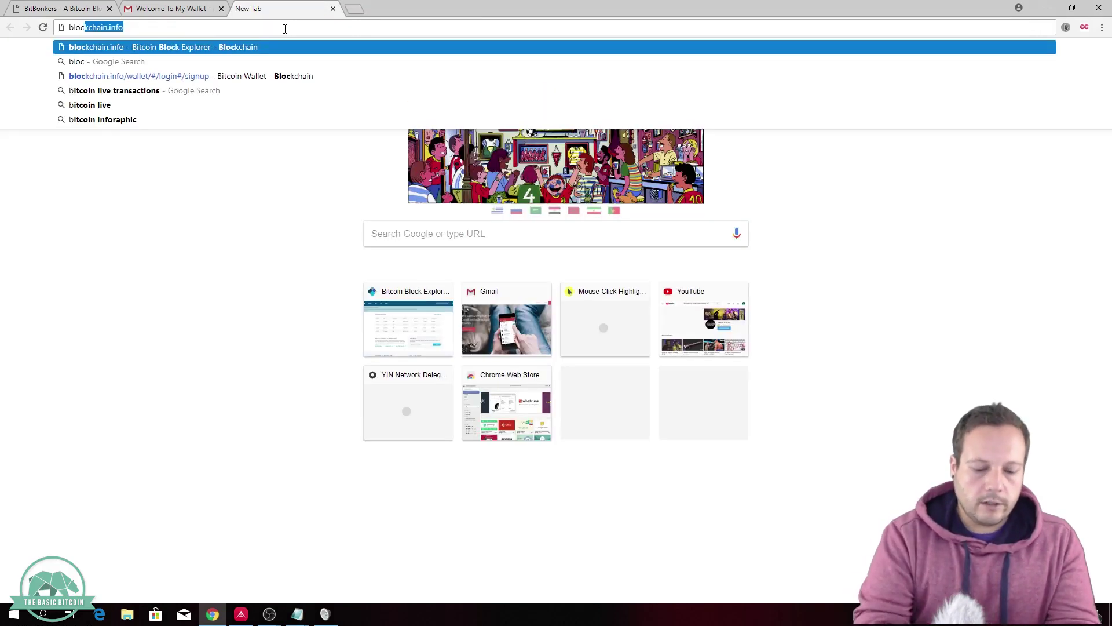
pyautogui.press('Return')
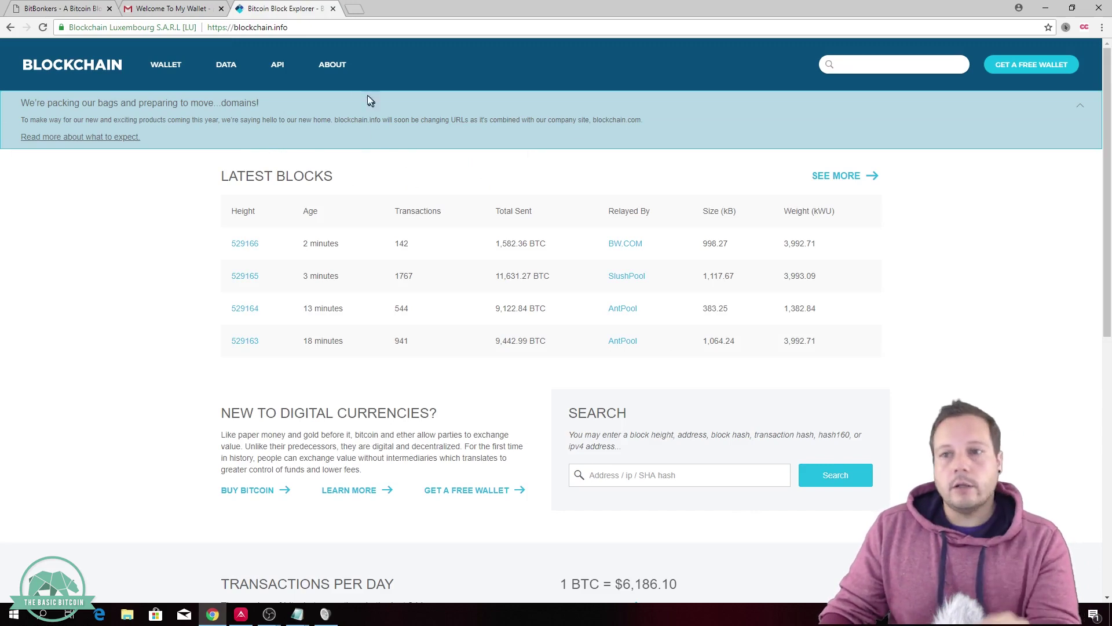
pyautogui.moveTo(186, 64)
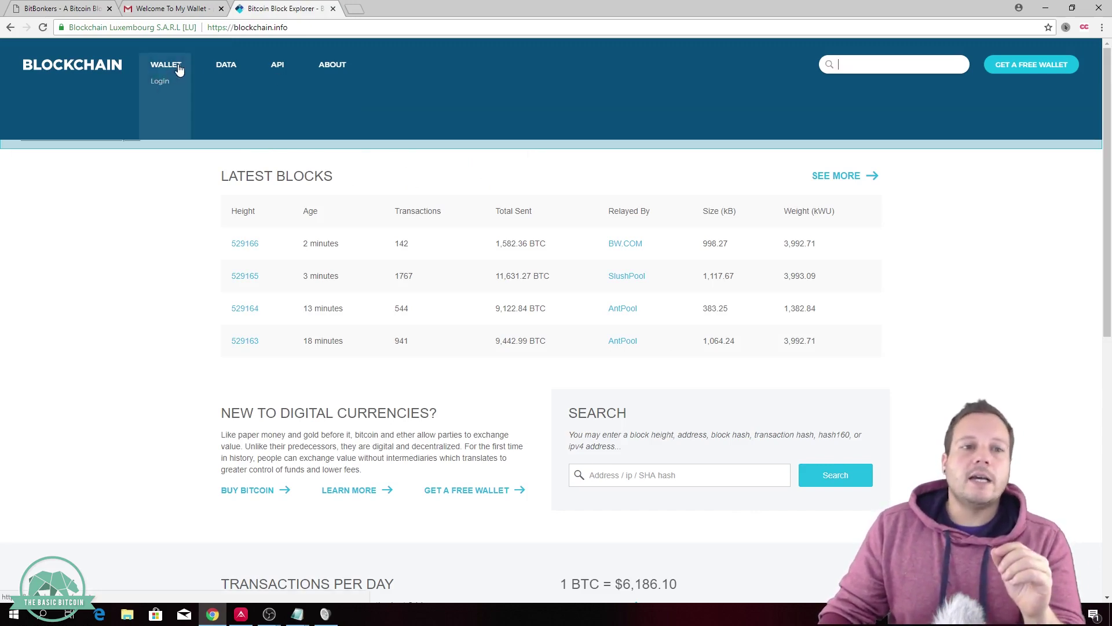
pyautogui.click(161, 82)
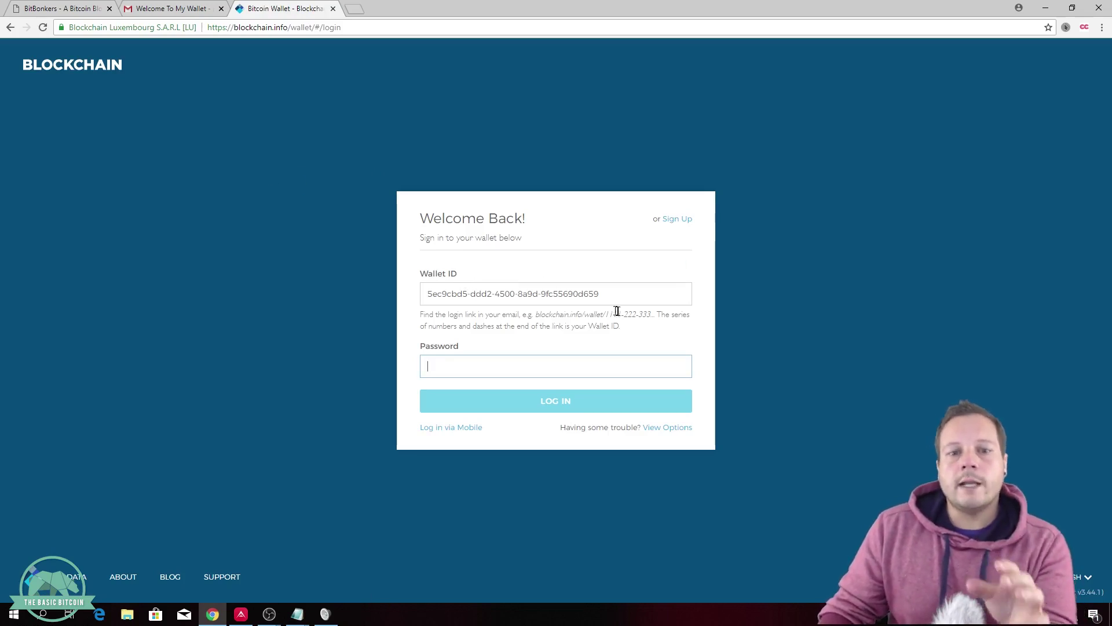
# Step: Select the prefilled Wallet ID and switch to the Gmail tab to compare it
pyautogui.moveTo(614, 301); pyautogui.dragTo(422, 294)
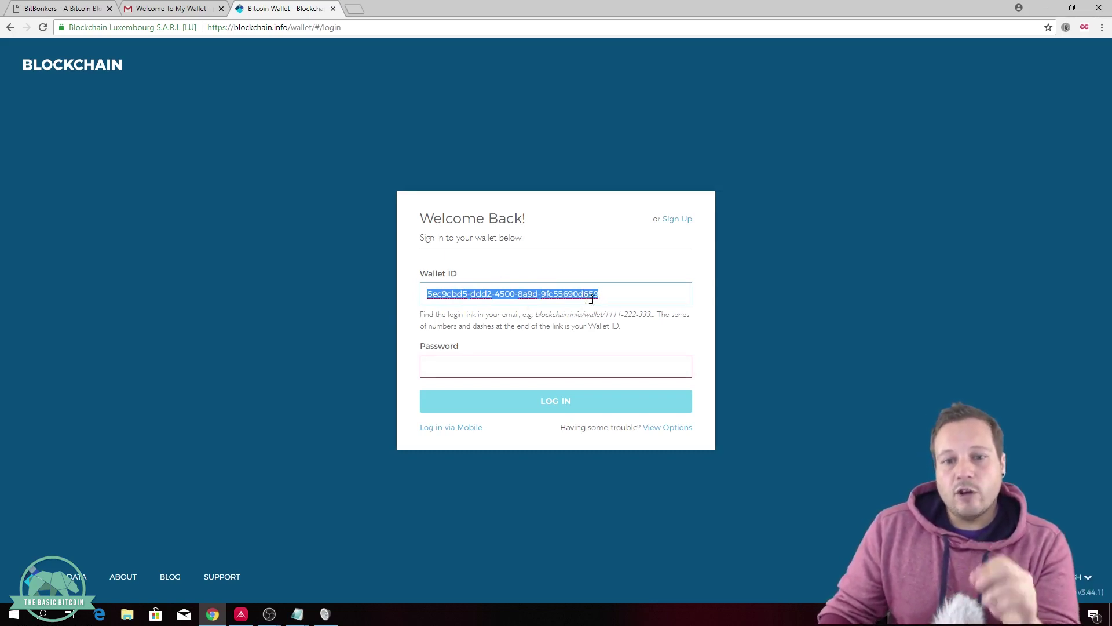
pyautogui.click(191, 9)
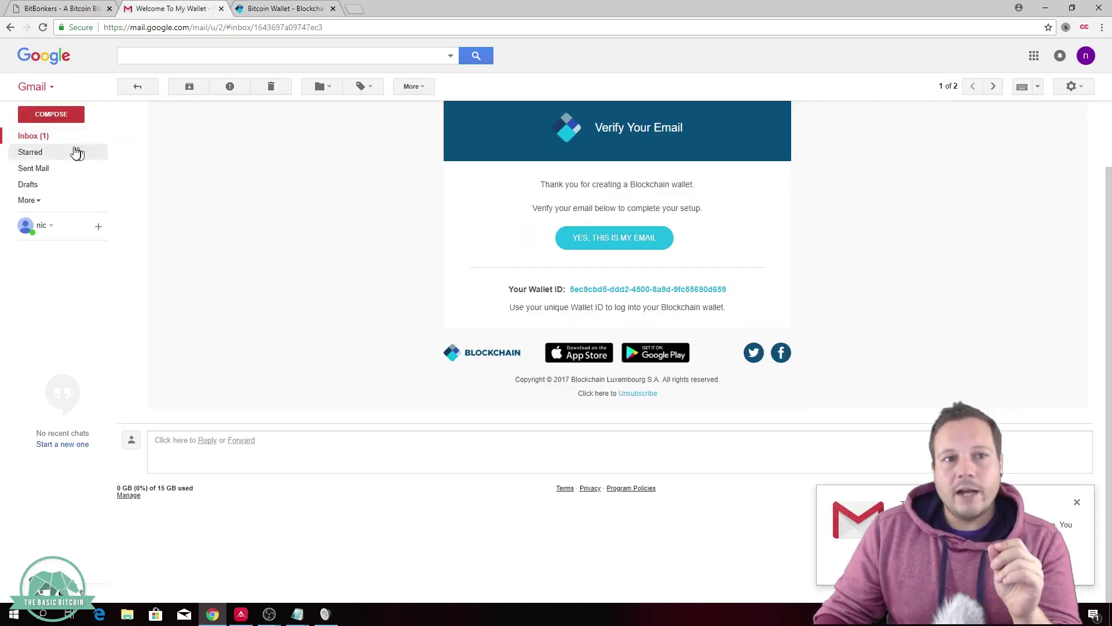
# Step: Open the Blockchain 'Welcome To My Wallet' email from the Inbox and select its Wallet ID line
pyautogui.click(40, 137)
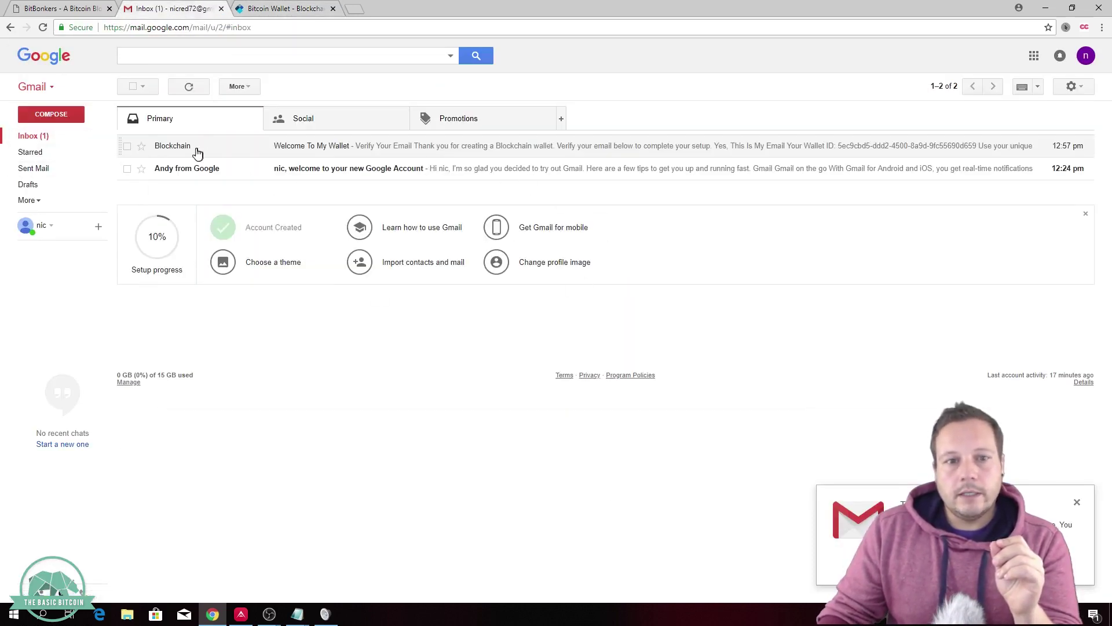
pyautogui.click(323, 152)
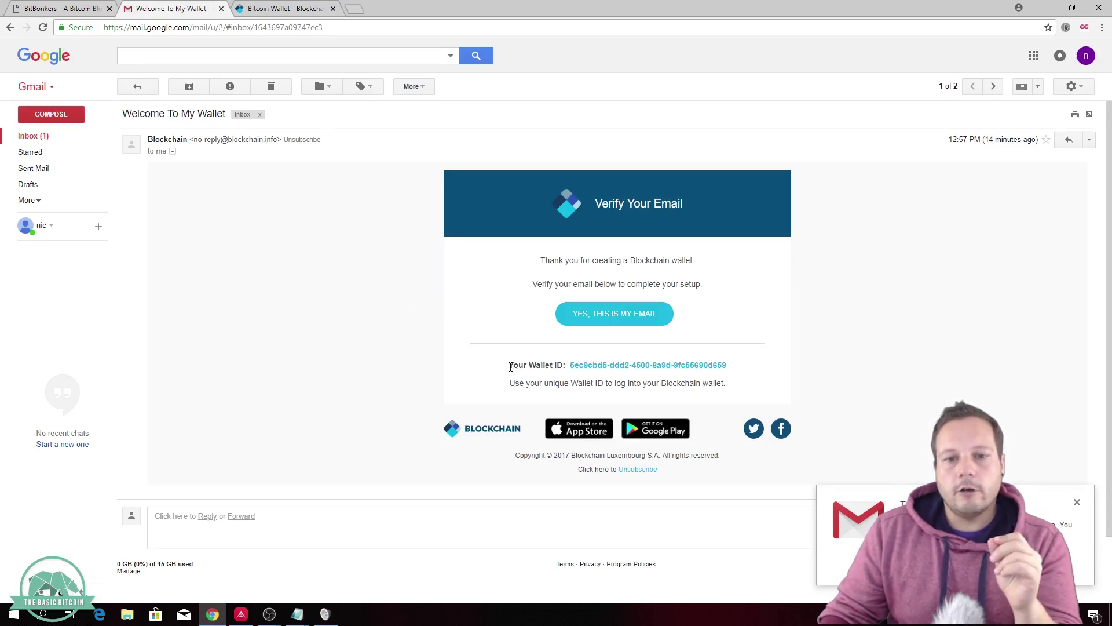
pyautogui.moveTo(509, 367); pyautogui.dragTo(733, 374)
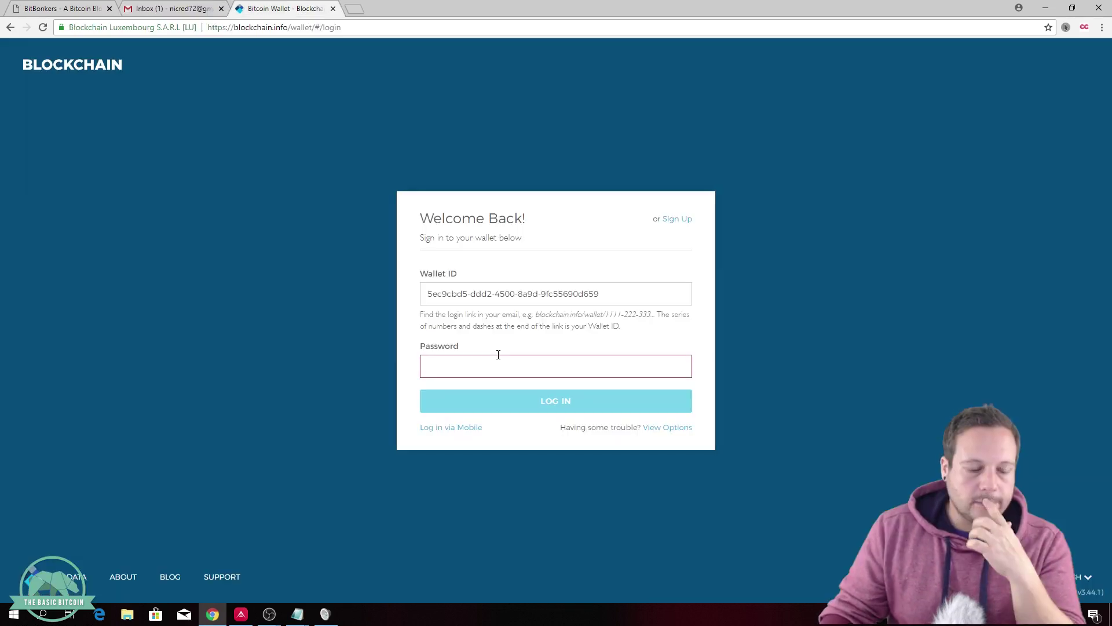
# Step: Enter the wallet password to submit the login, then check the Gmail inbox
pyautogui.write('*****')
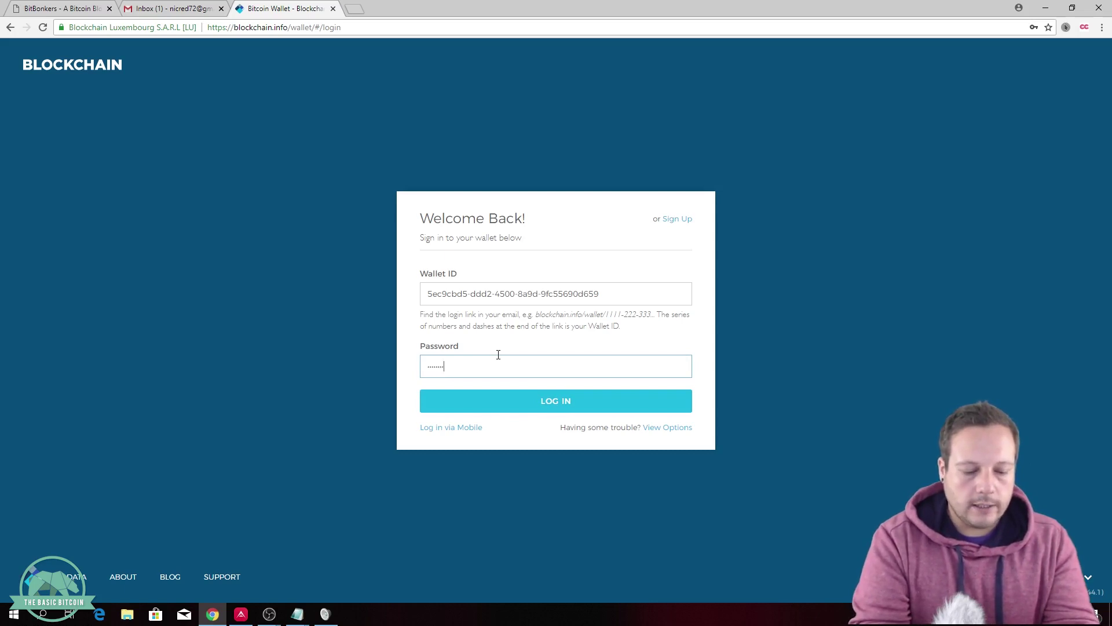
pyautogui.write('********')
pyautogui.press('Return')
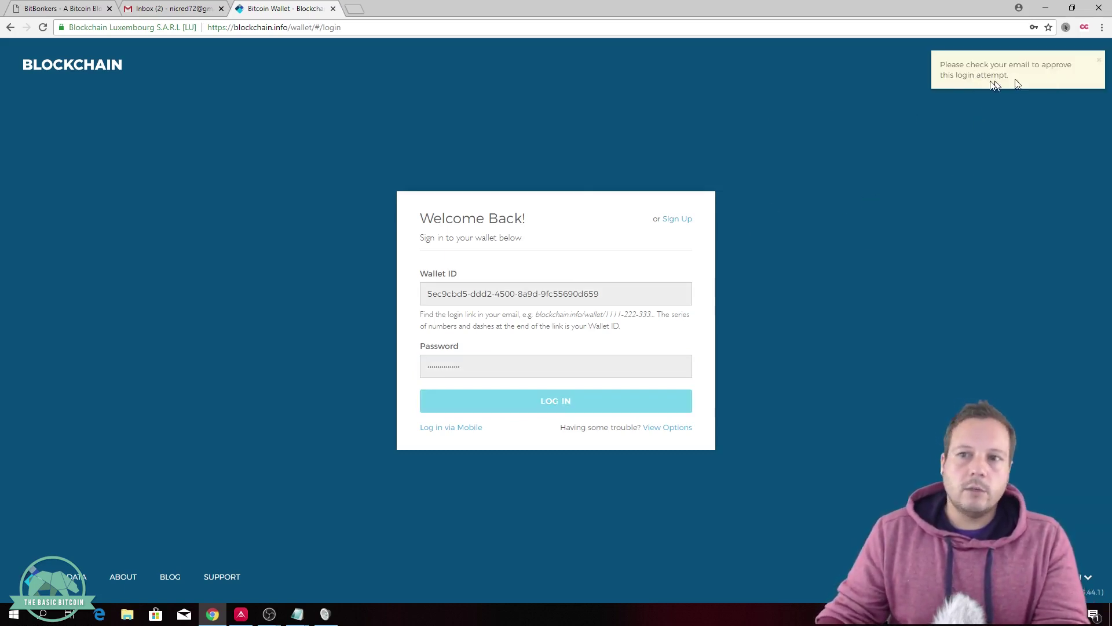
pyautogui.click(164, 8)
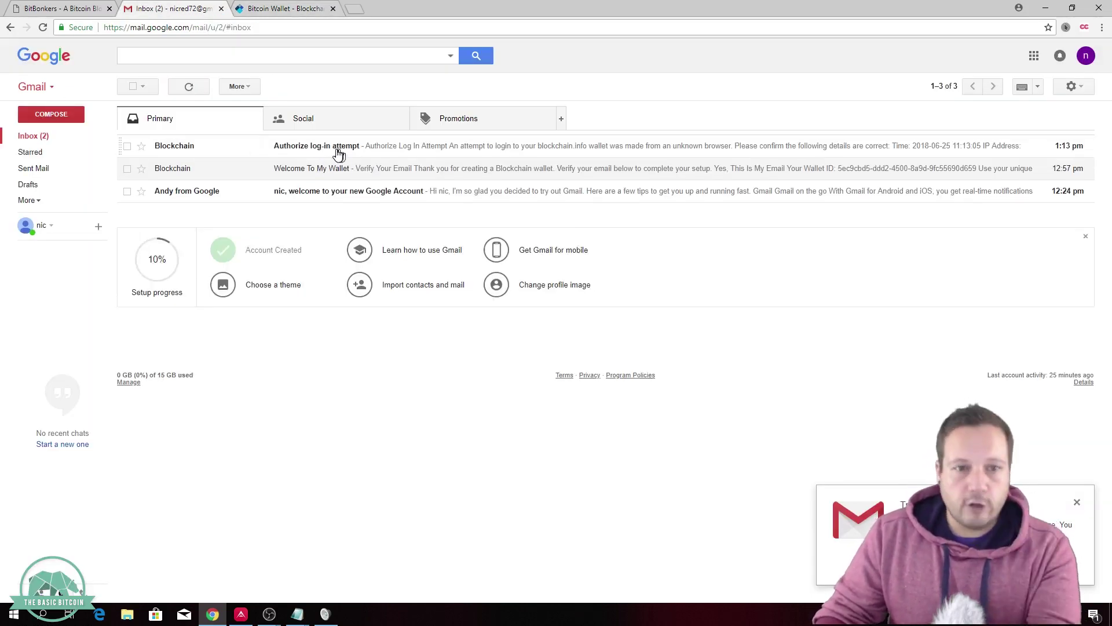
# Step: Open the 'Authorize log-in attempt' email and approve the log-in with AUTHORIZE LOG IN
pyautogui.click(332, 157)
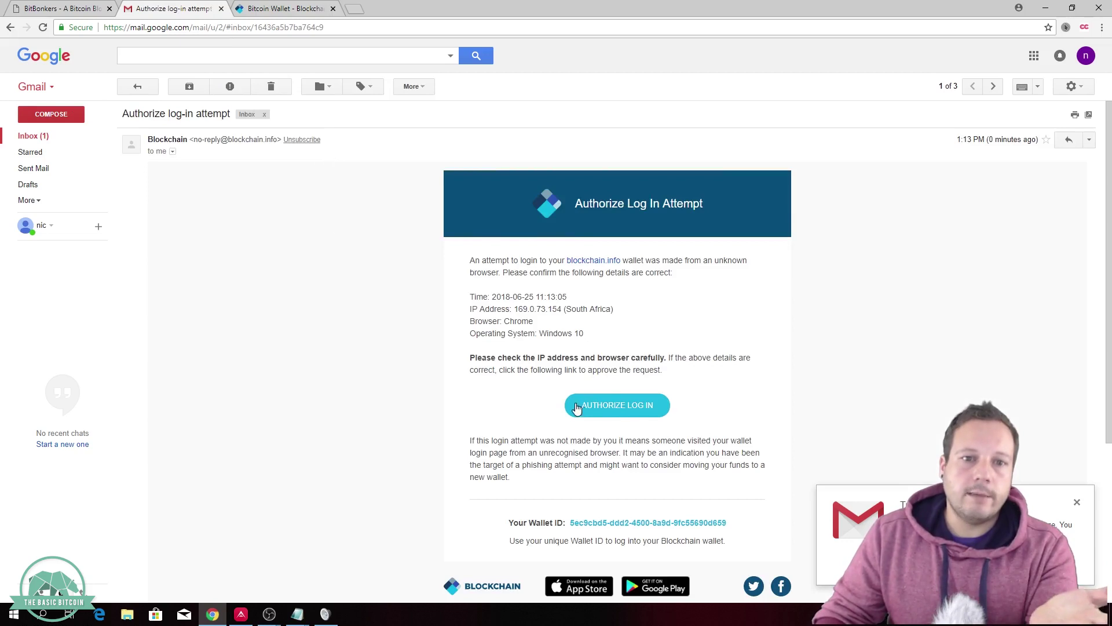
pyautogui.click(573, 407)
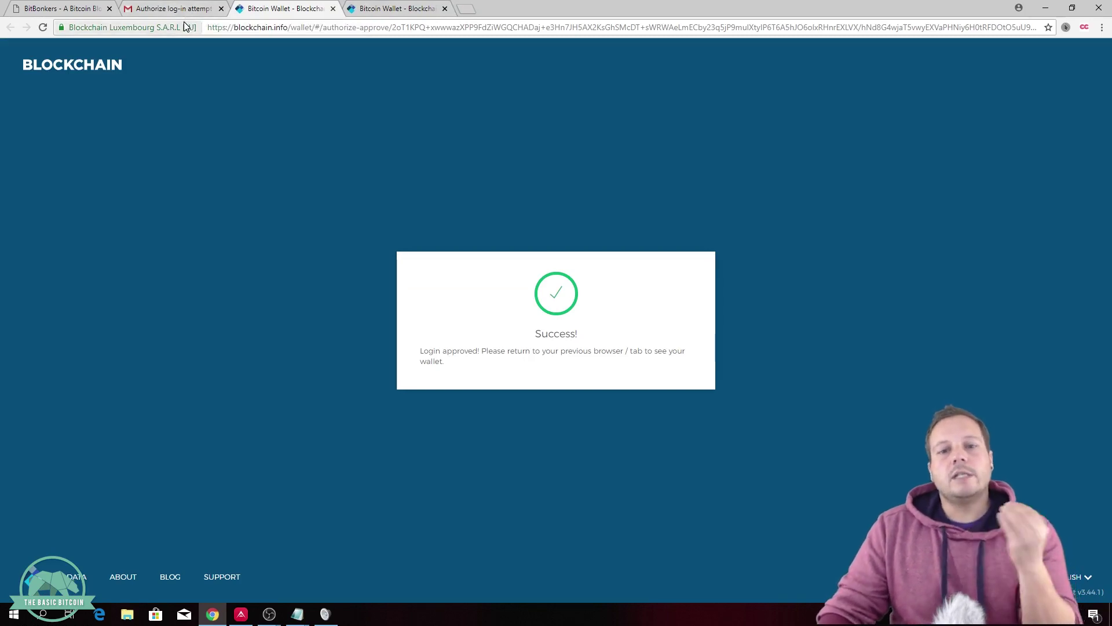
# Step: Return to the original wallet tab so the dashboard loads signed in with $0.00 balances
pyautogui.click(372, 14)
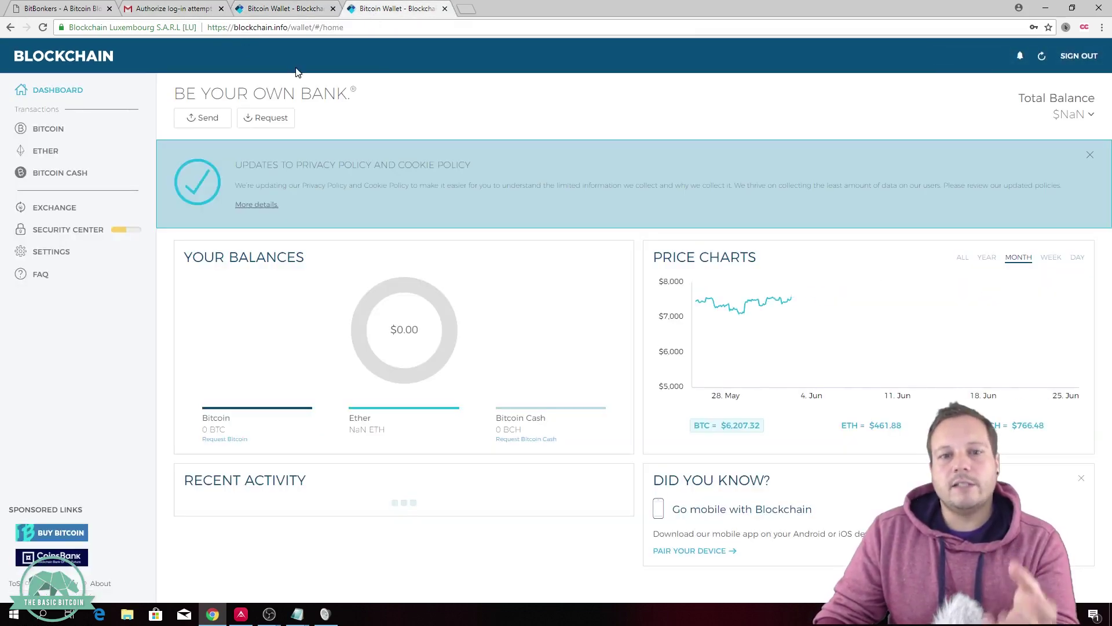